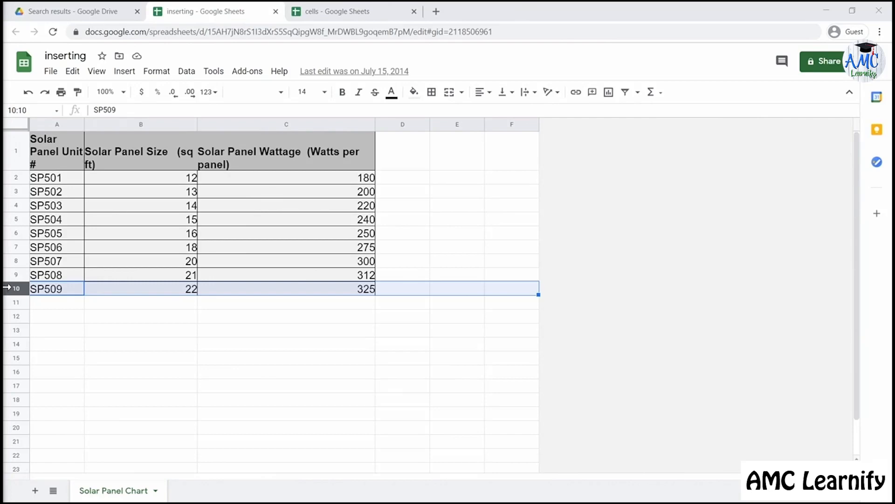
Step: Insert one blank row above row 10, which holds unit SP509
right_click(8, 288)
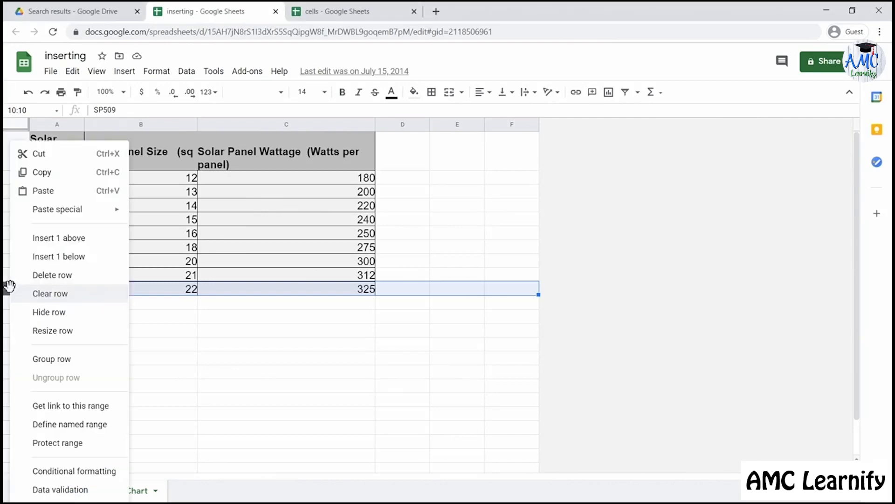
left_click(58, 238)
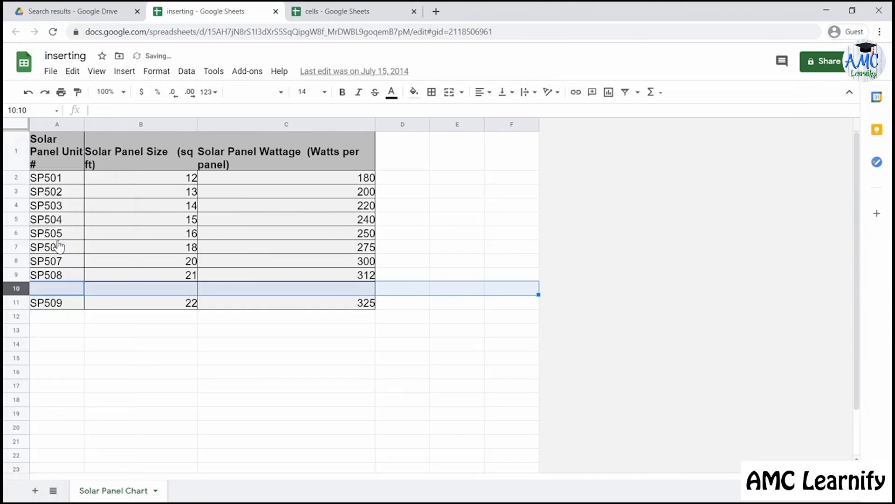
left_click(97, 363)
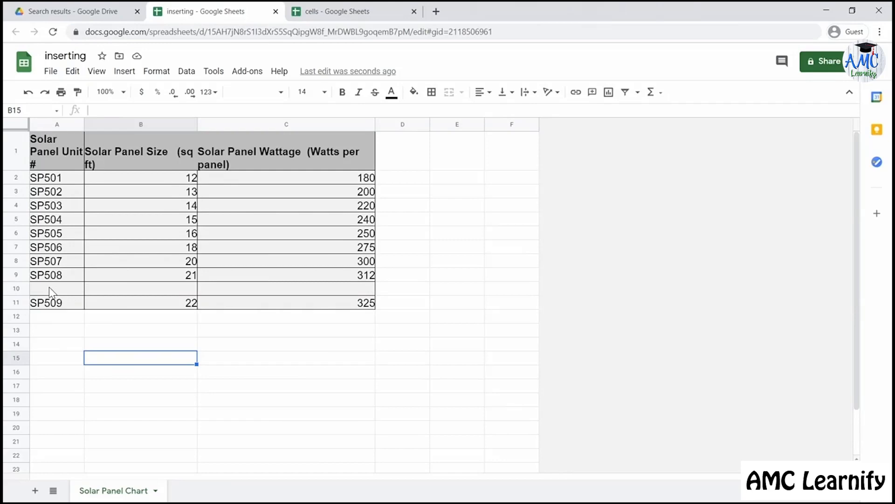
Step: Delete the Solar Panel Size column from the solar panel chart
right_click(150, 124)
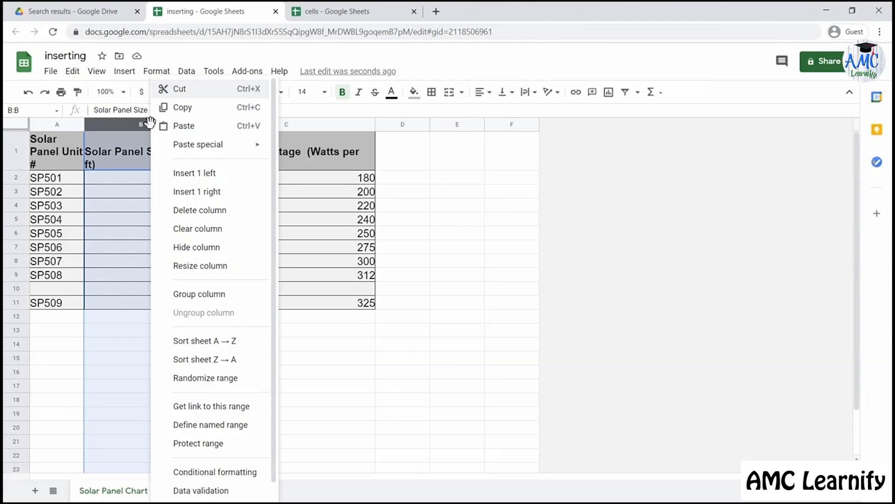
left_click(222, 210)
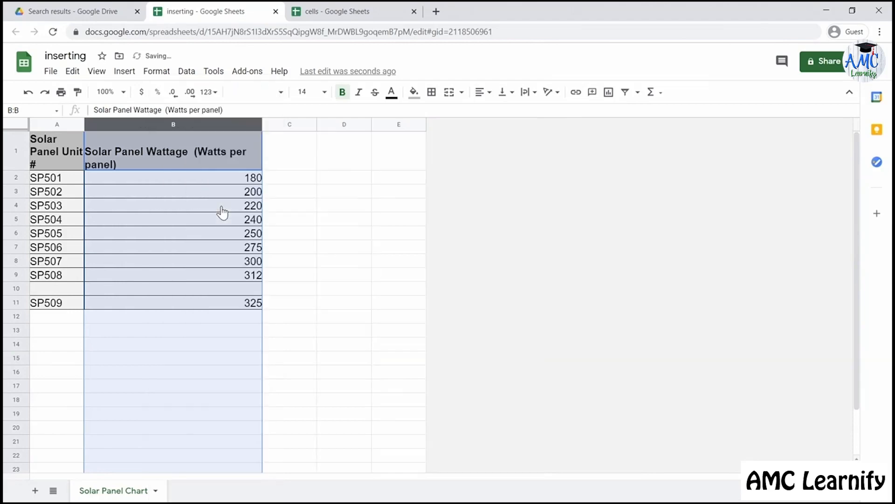
left_click(344, 150)
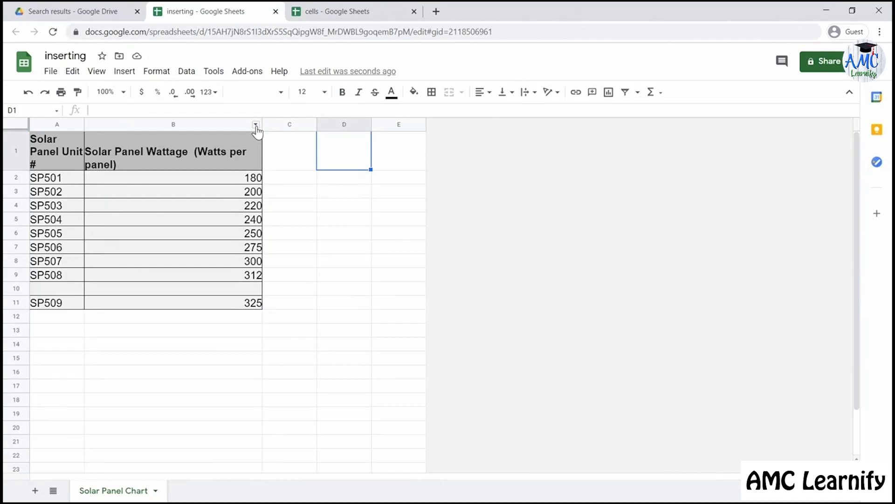
left_click(256, 125)
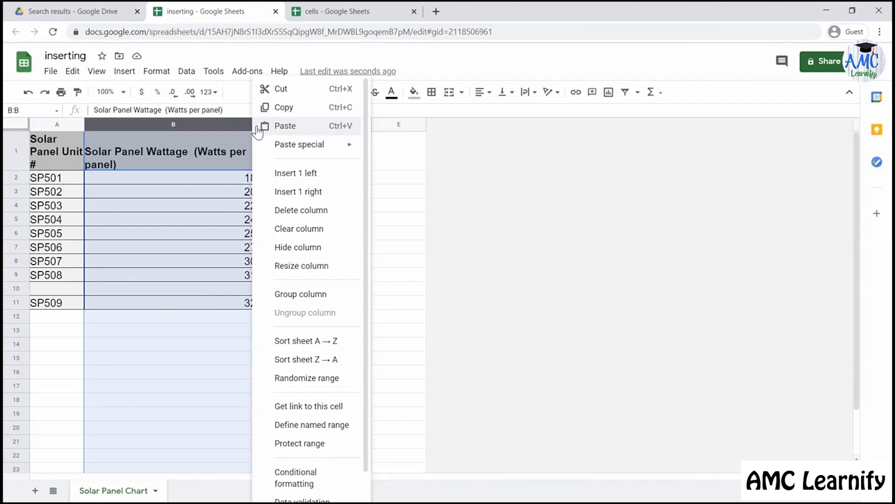
left_click(199, 321)
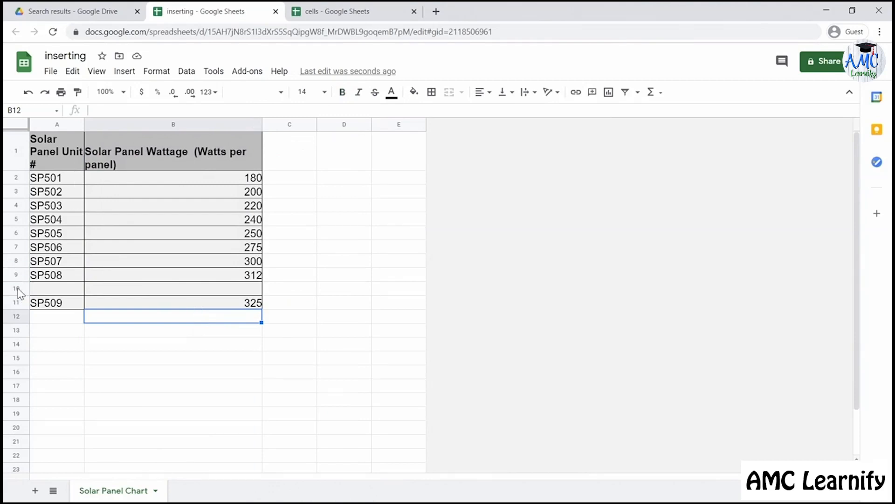
Step: Insert three blank rows above rows 2 to 4, directly below the header row
left_click(12, 178)
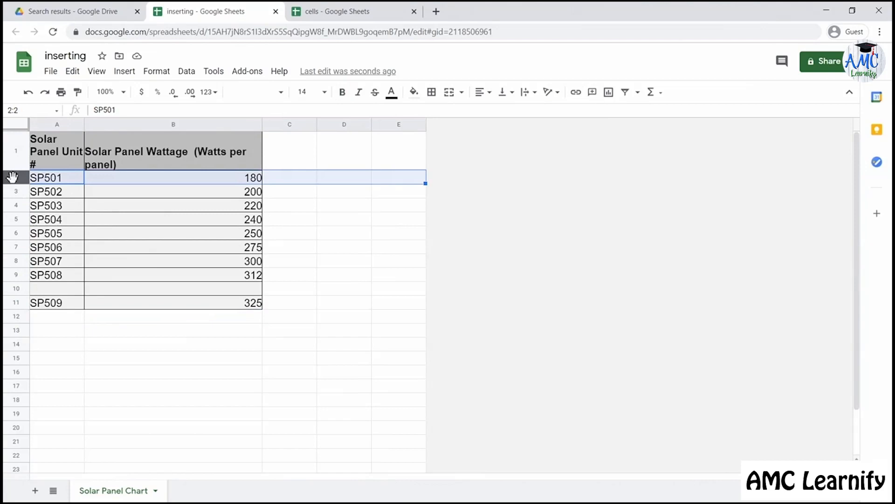
left_click(13, 205, "shift")
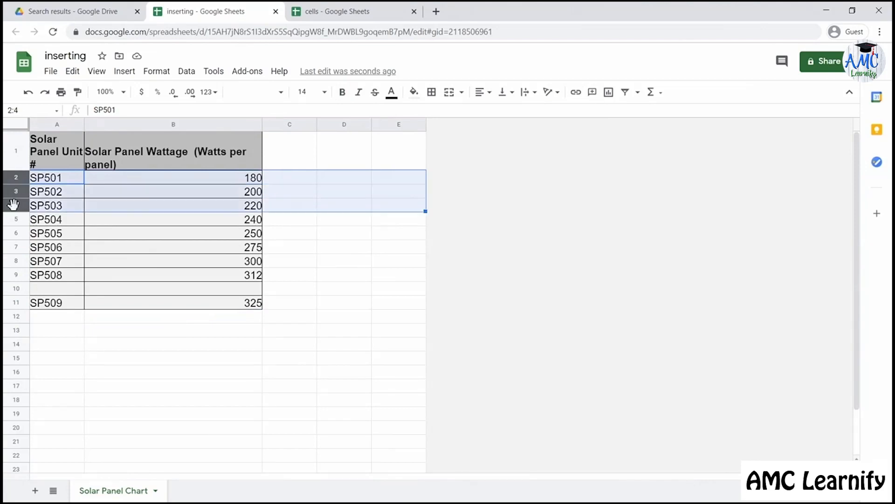
right_click(13, 204)
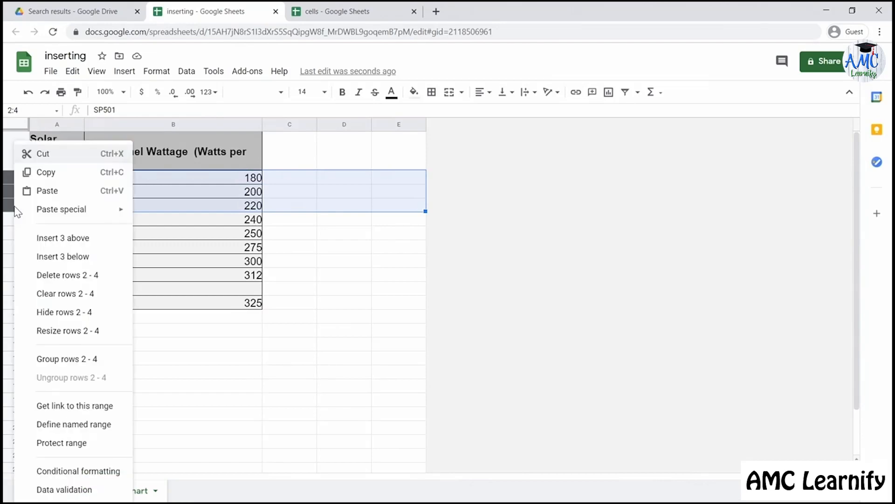
left_click(43, 239)
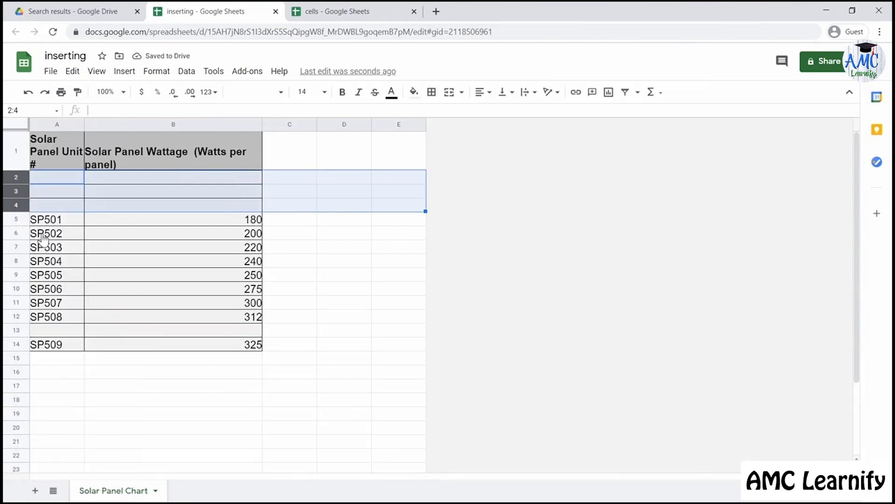
left_click(417, 346)
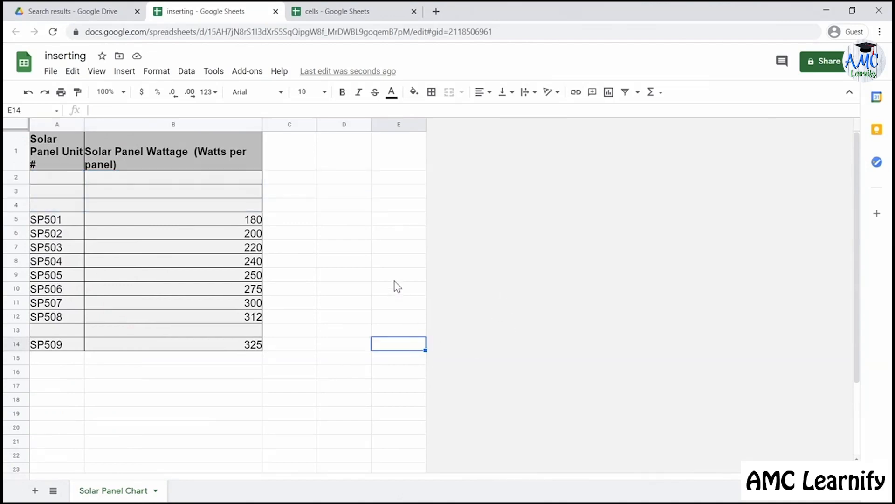
Step: Delete the three blank rows 2 to 4 below the header row
left_click(12, 176)
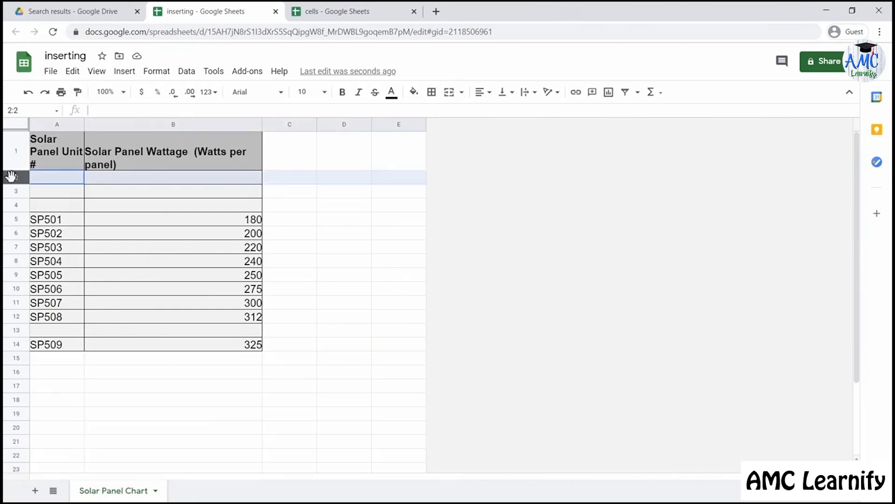
left_click(12, 203, "shift")
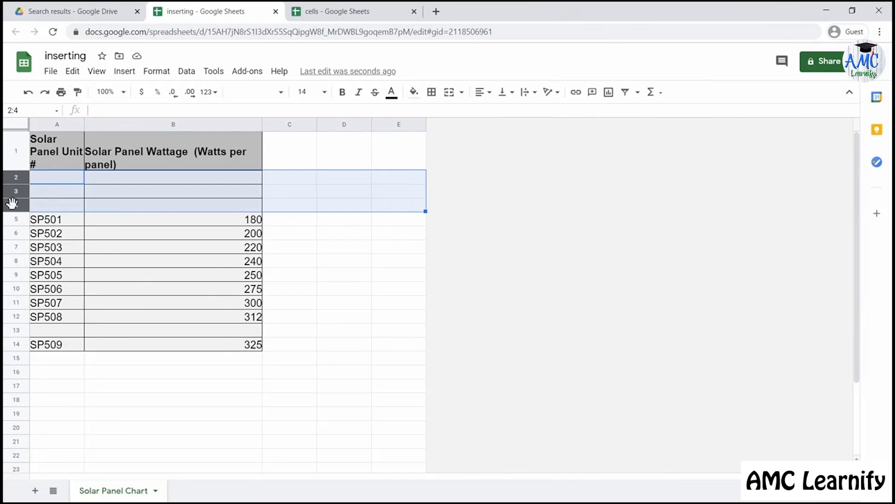
right_click(11, 204)
mouse_move(14, 211)
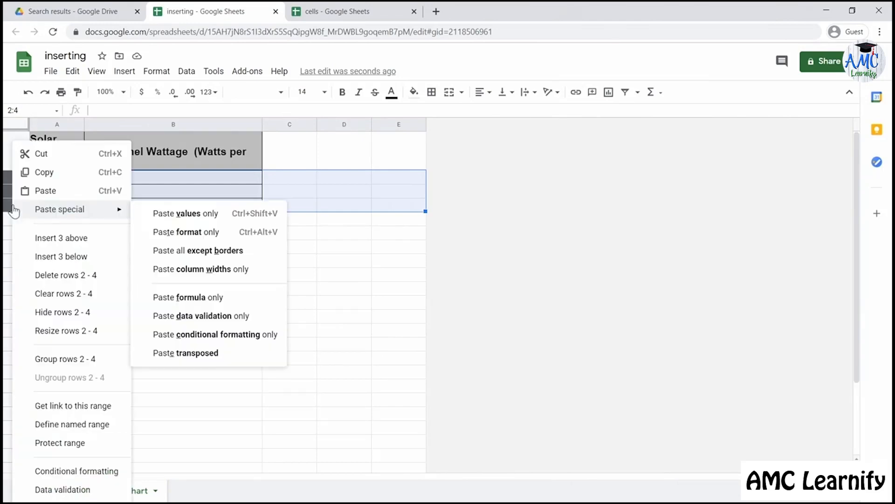
left_click(76, 276)
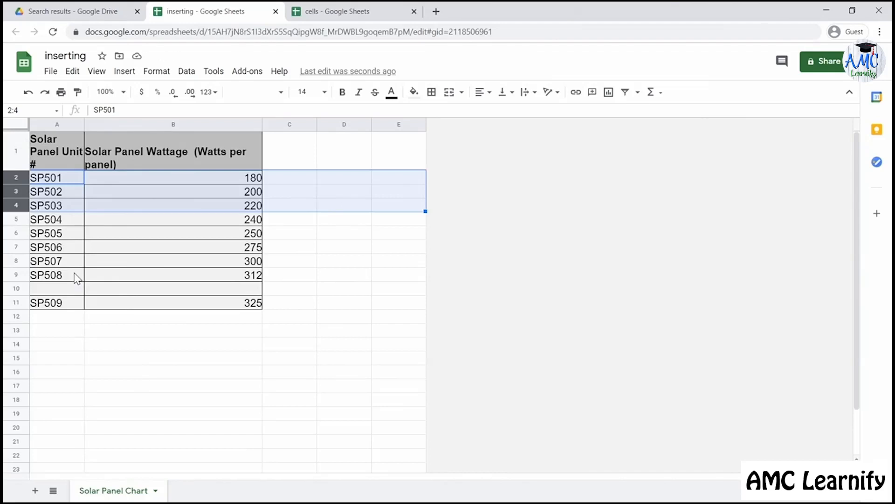
Step: Add 100 more rows at the bottom of the Solar Panel Chart sheet
left_click_drag(861, 210, 864, 331)
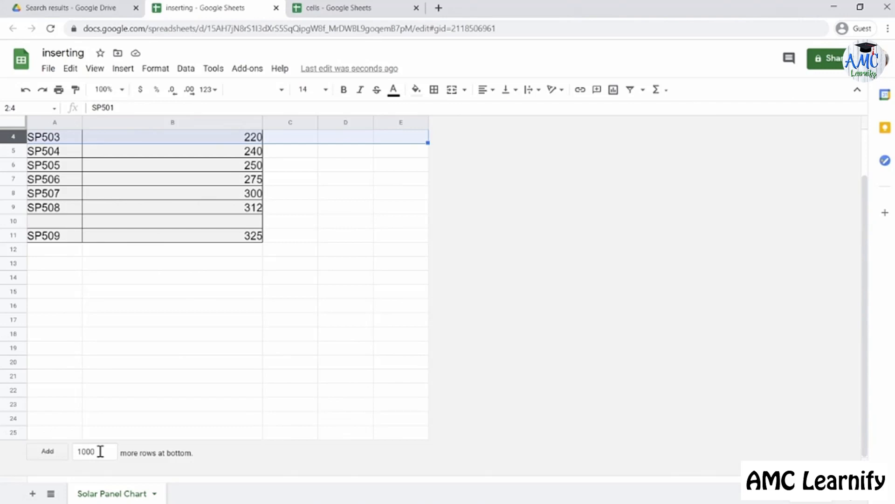
key("BackSpace")
left_click(47, 451)
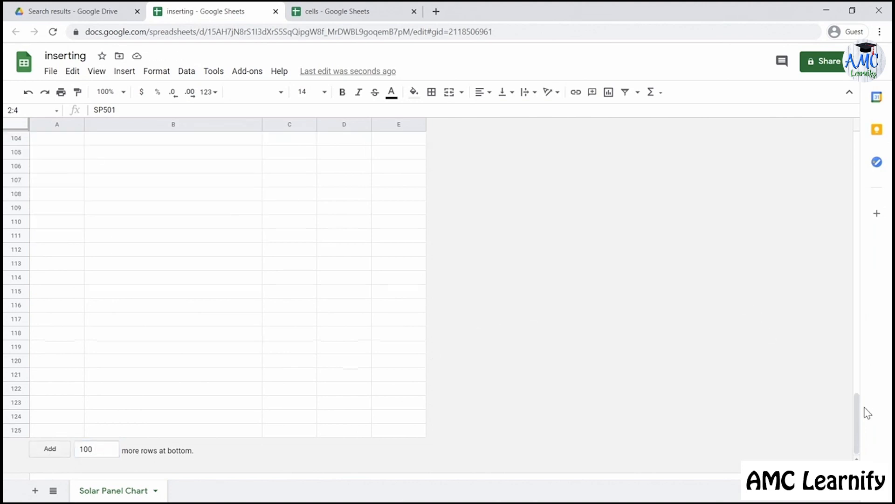
Step: Clear the contents of rows 5 and 6, units SP504 and SP505, while keeping the rows in place
left_click_drag(857, 415, 854, 160)
left_click(289, 386)
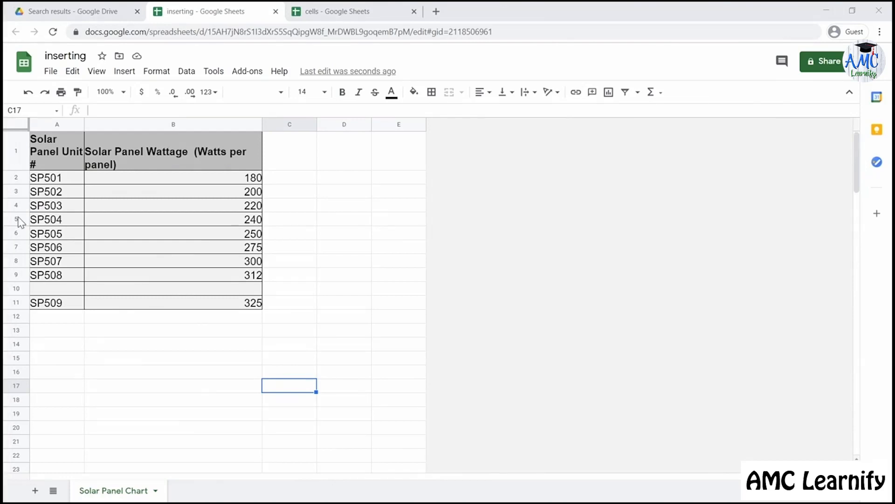
left_click_drag(15, 219, 17, 233)
right_click(21, 236)
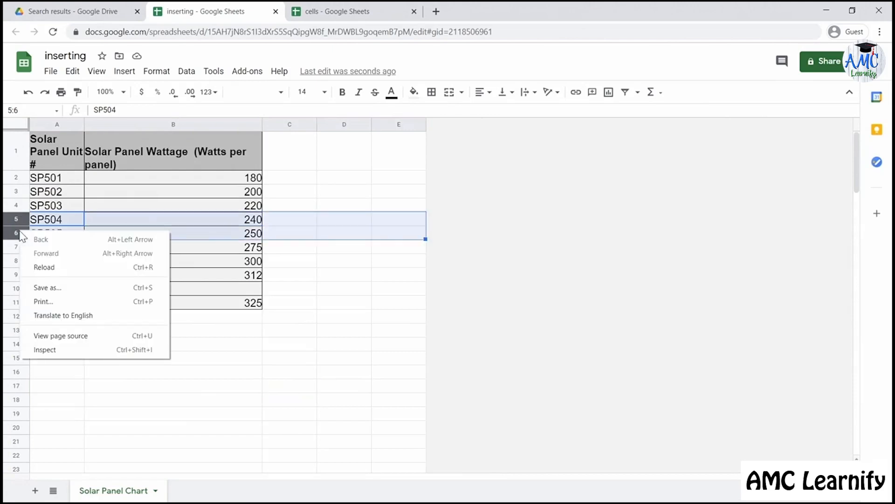
left_click(17, 231)
right_click(15, 232)
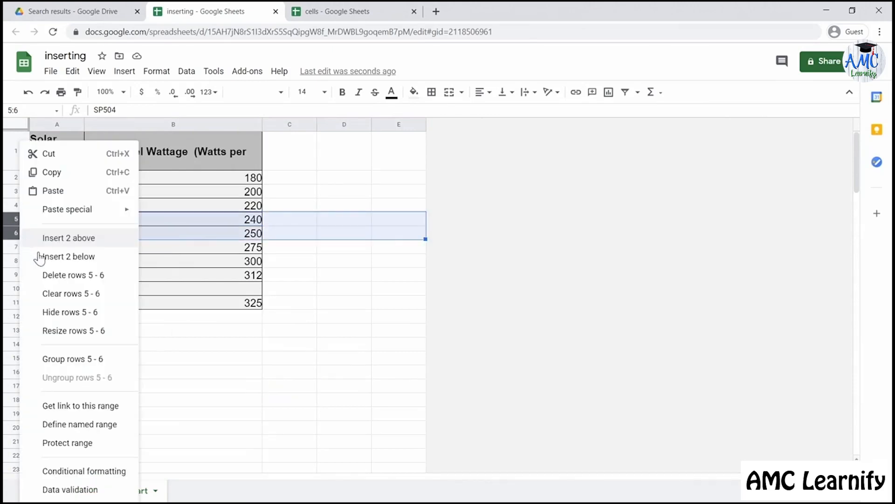
left_click(75, 294)
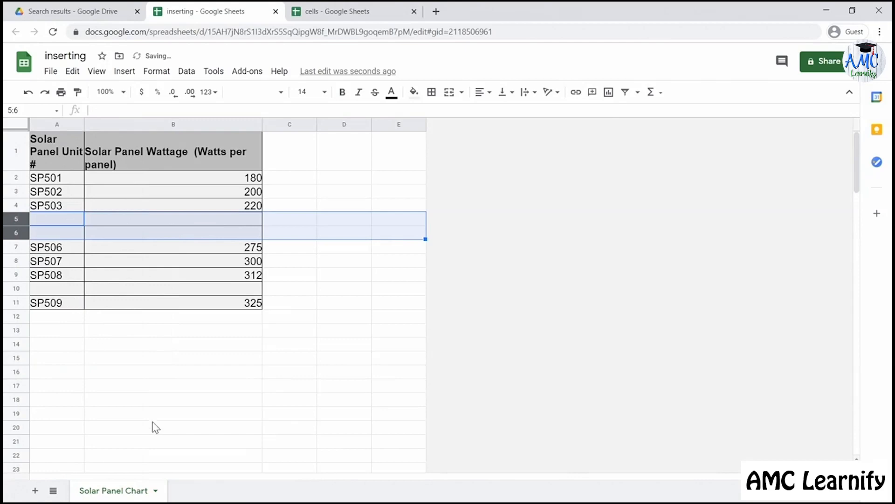
left_click(142, 399)
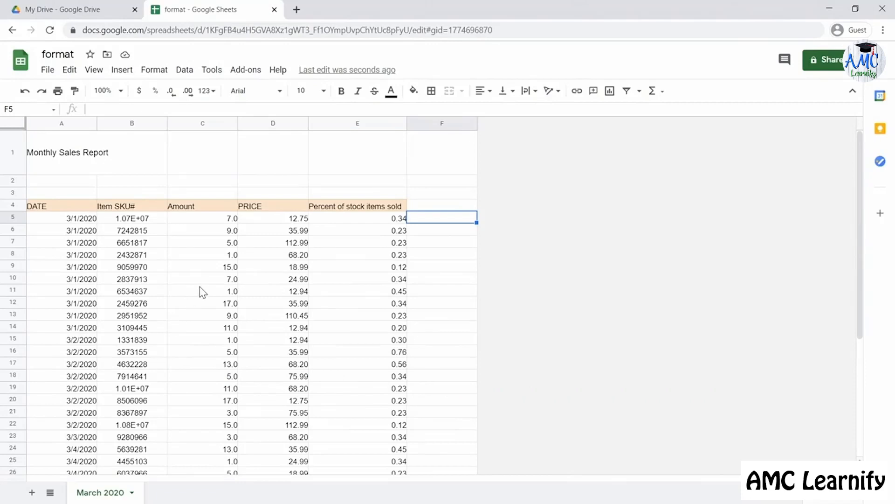
Step: View the list of available keyboard shortcuts from the monthly sales report, and close it again
left_click(156, 71)
left_click(161, 75)
left_click(281, 71)
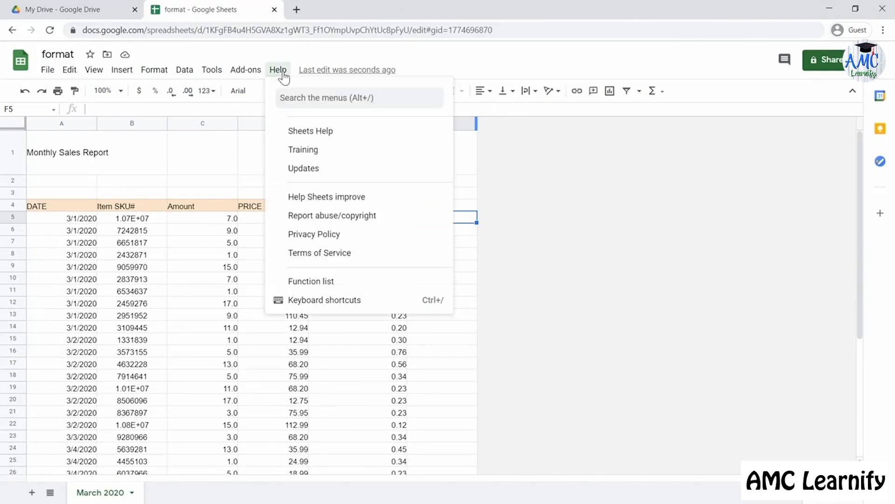
left_click(343, 307)
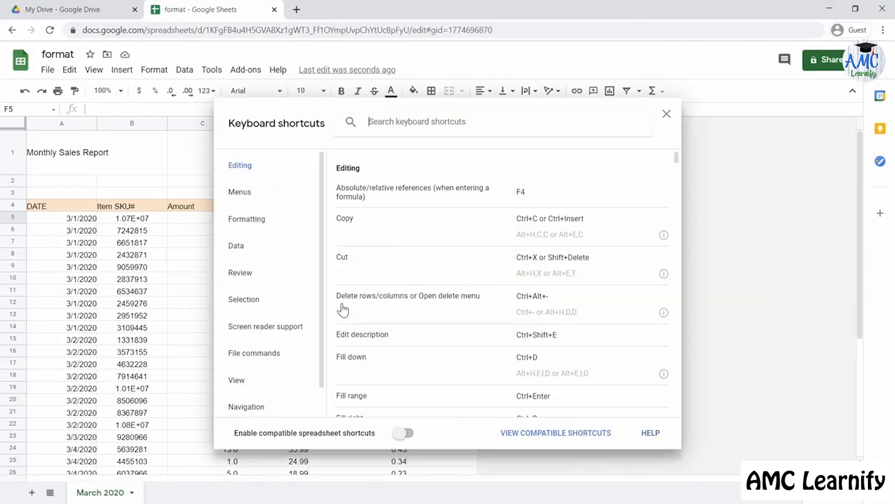
left_click(667, 115)
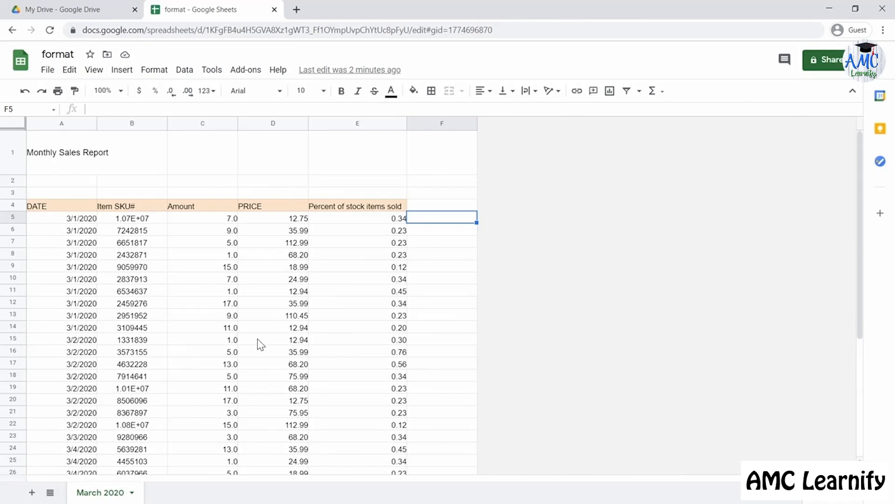
Step: Format the PRICE column of the monthly sales report as currency with dollar signs
left_click(271, 122)
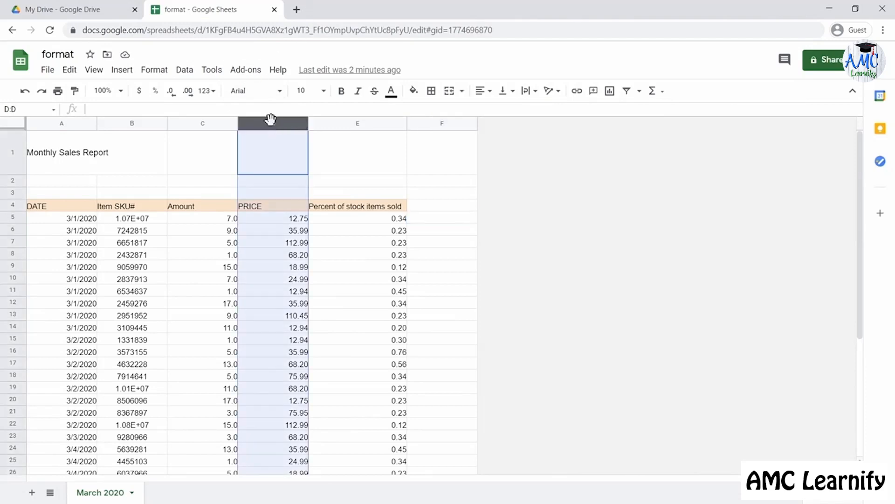
left_click(140, 92)
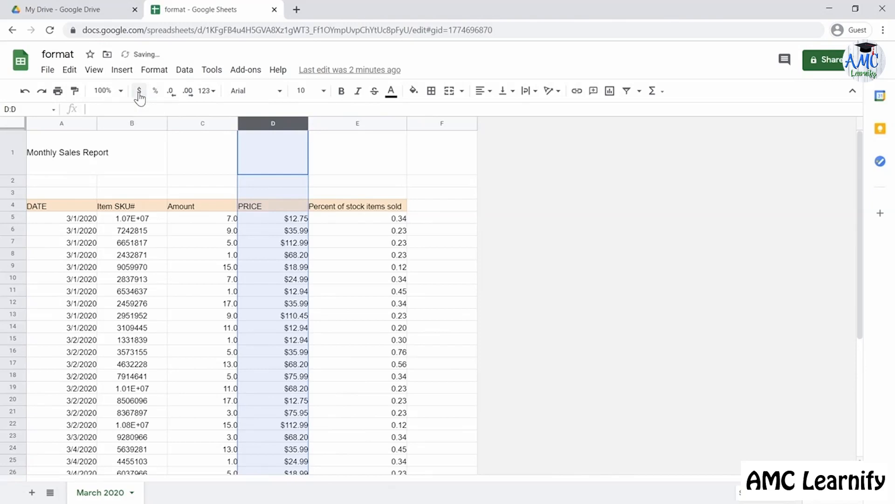
Step: Look through the custom currencies available for the PRICE column and leave without applying one
left_click(154, 71)
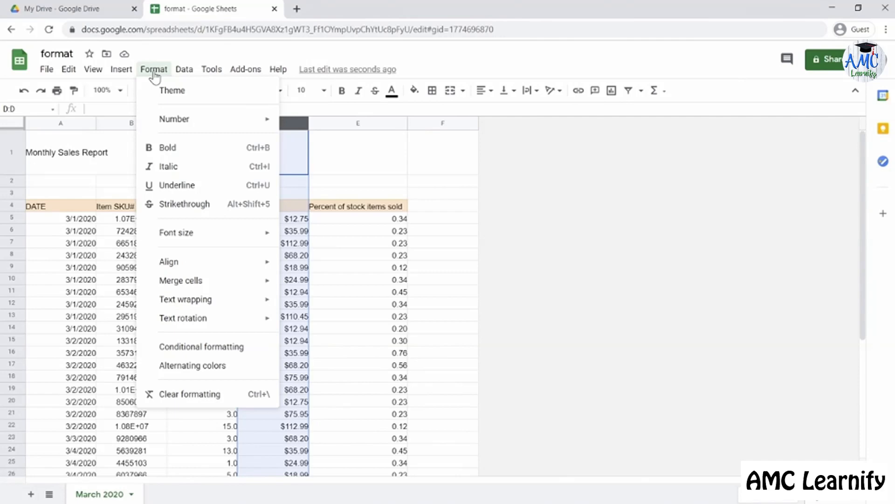
mouse_move(181, 122)
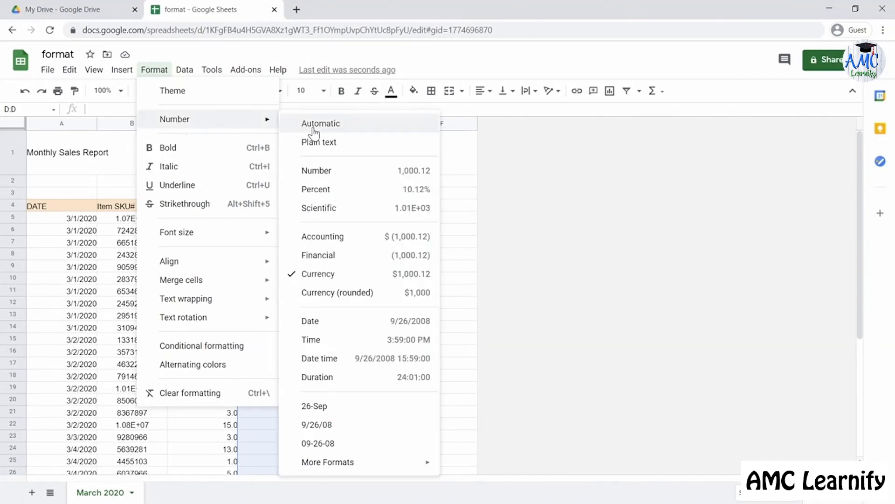
mouse_move(387, 468)
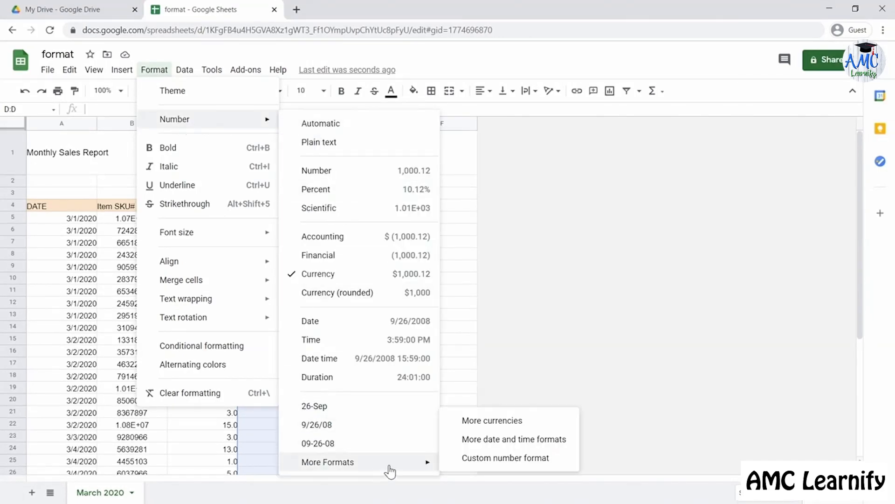
left_click(493, 424)
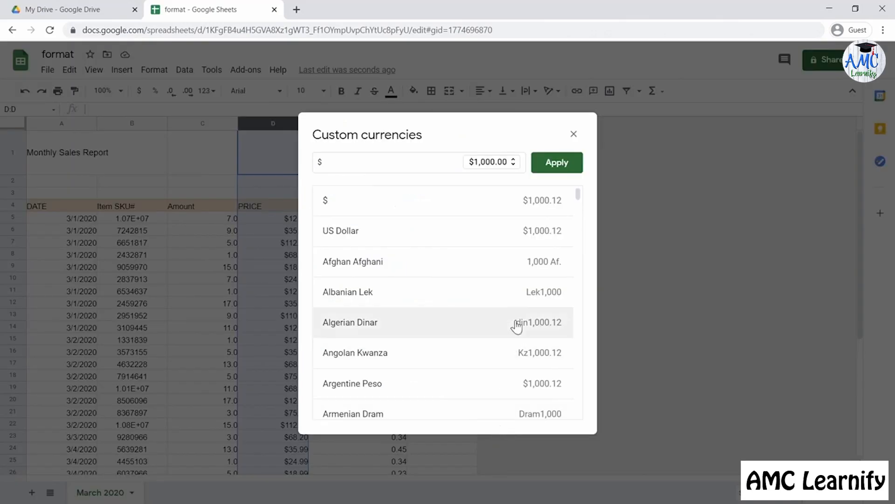
left_click(574, 134)
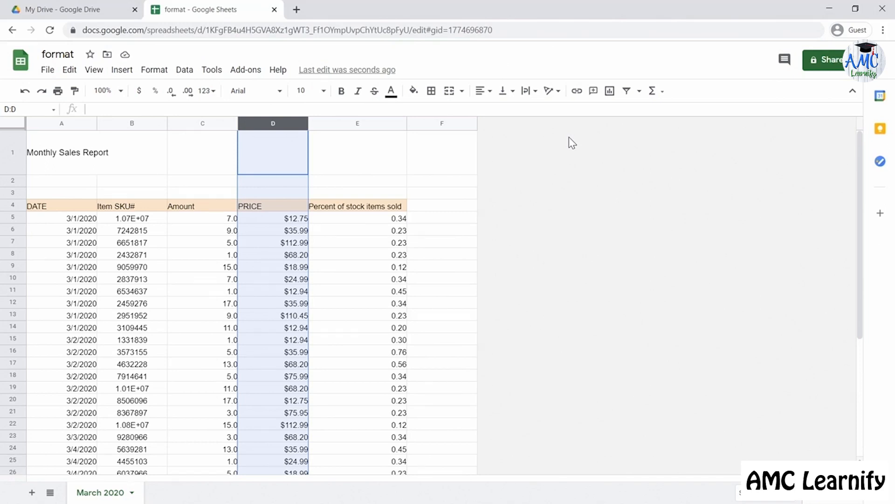
Step: Format the Percent of stock items sold column as percentages
left_click(378, 123)
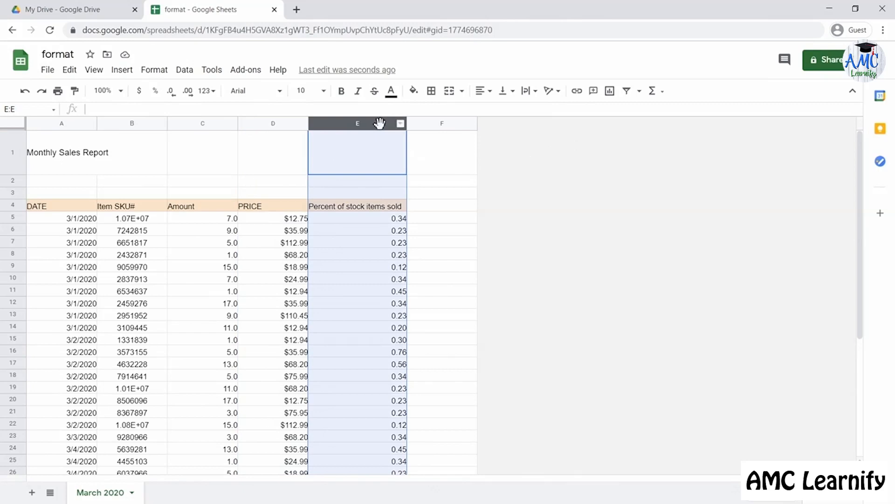
left_click(155, 91)
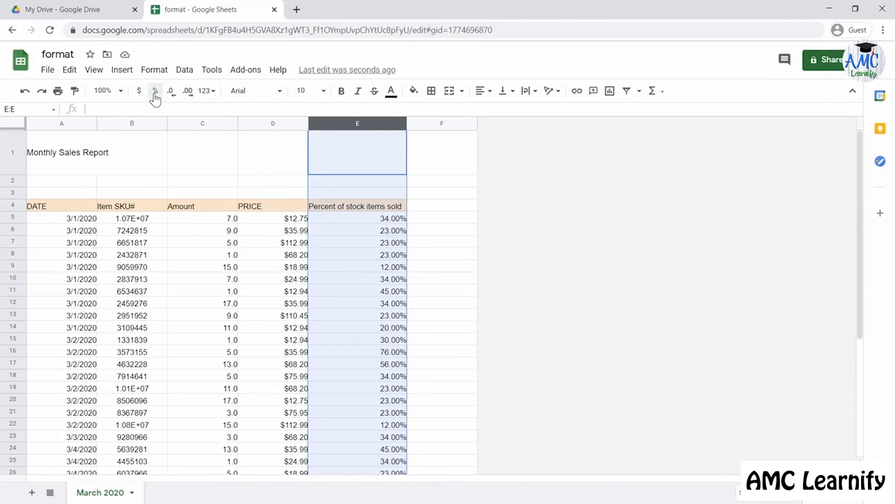
Step: Increase the Amount column's decimal places to two and reduce them back to one
left_click(195, 123)
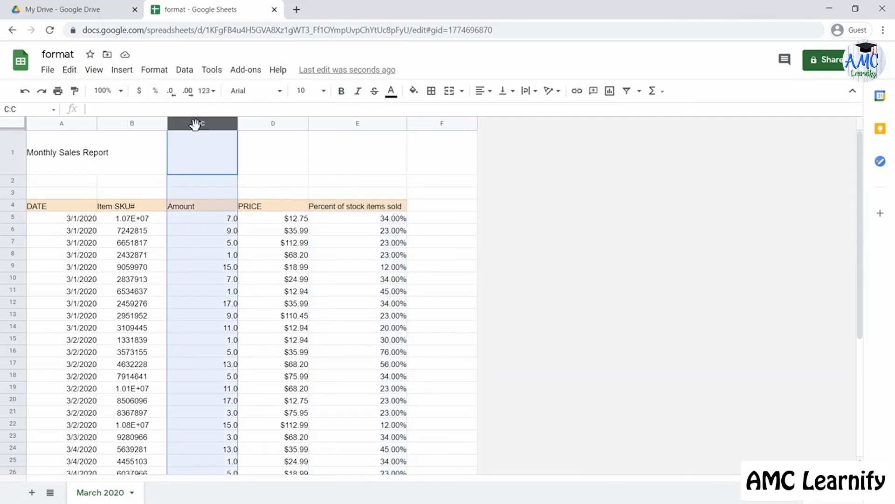
left_click(188, 93)
left_click(188, 97)
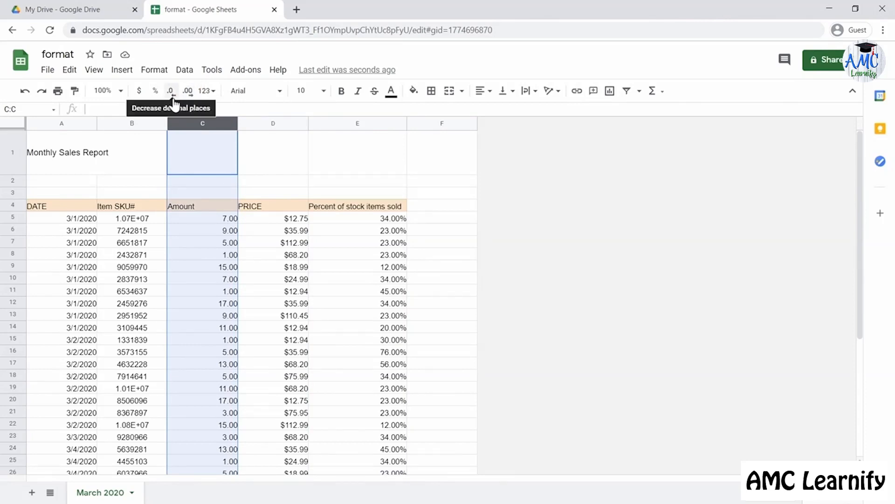
left_click(172, 93)
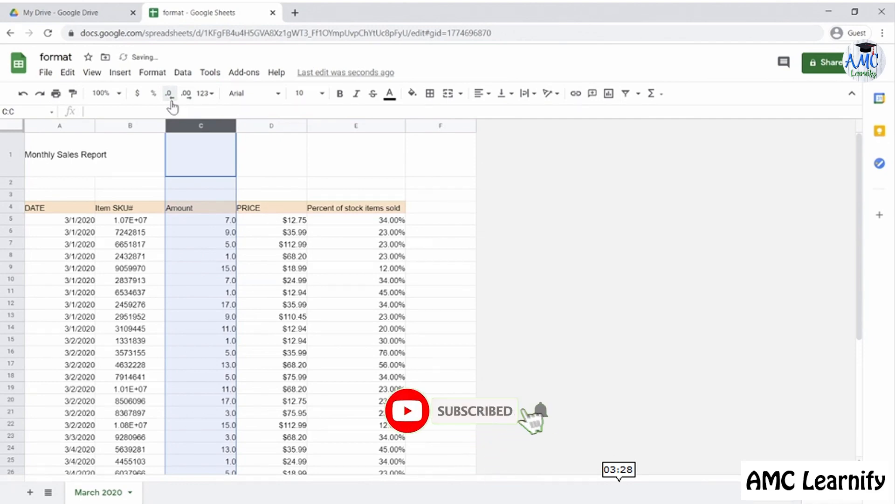
Step: Look through the number formats and the additional currency, date and time options without applying any
left_click(158, 70)
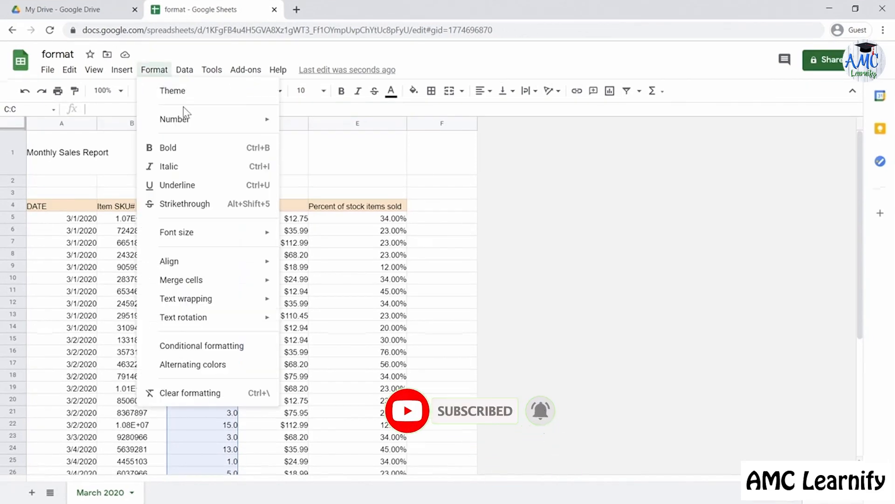
mouse_move(210, 122)
mouse_move(377, 469)
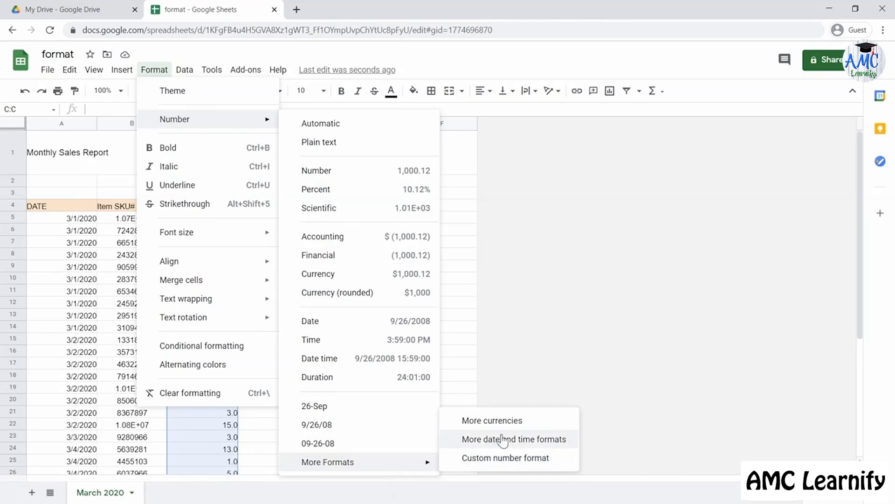
left_click(563, 326)
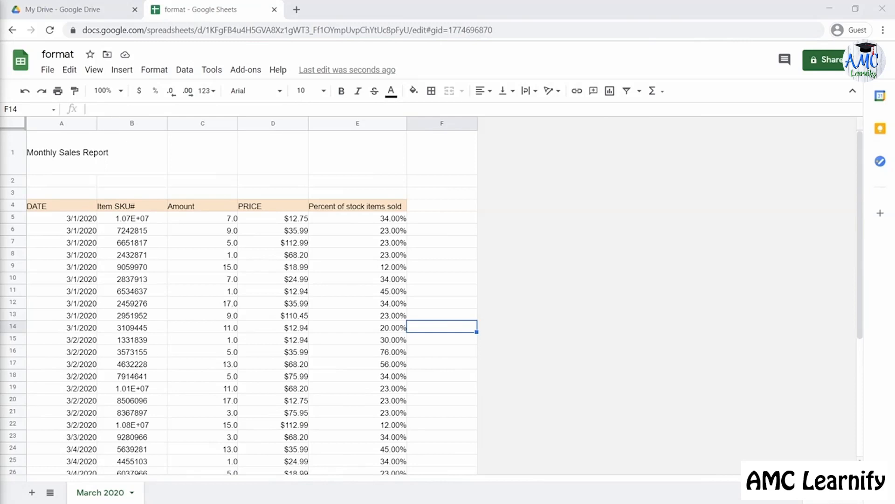
Step: Change the DATE column to the 09-26-08 date format
left_click(64, 122)
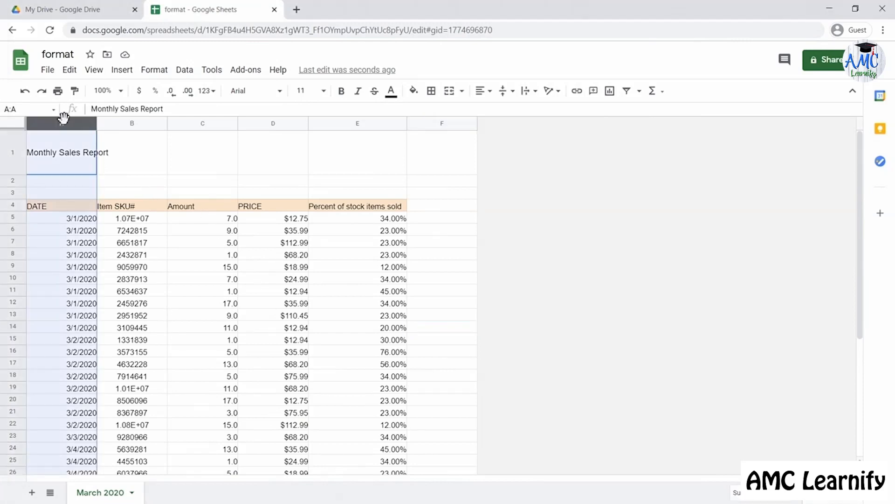
left_click(161, 73)
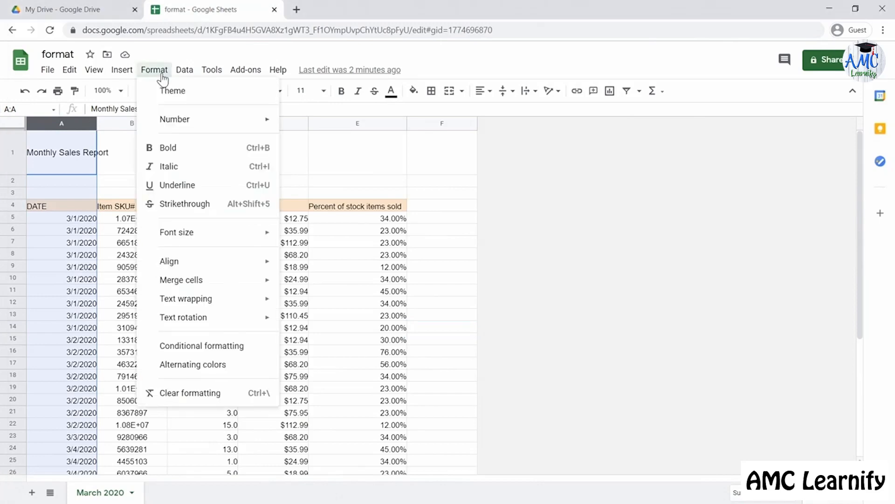
mouse_move(178, 120)
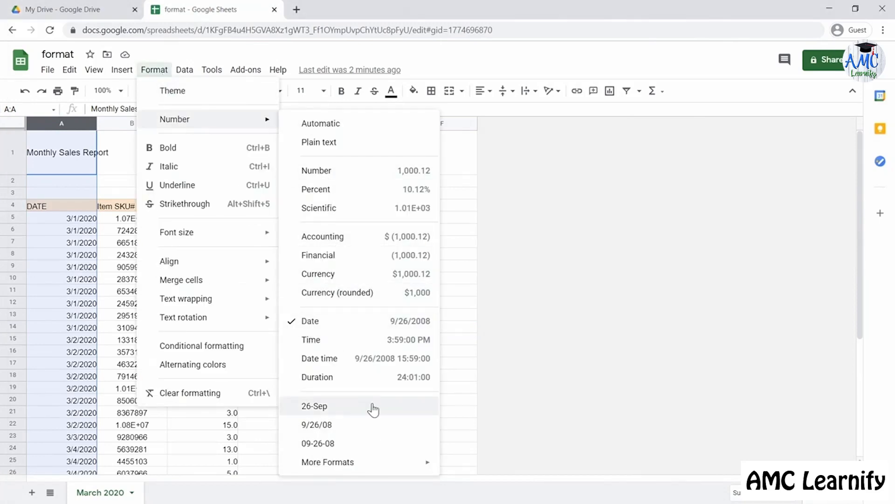
left_click(366, 443)
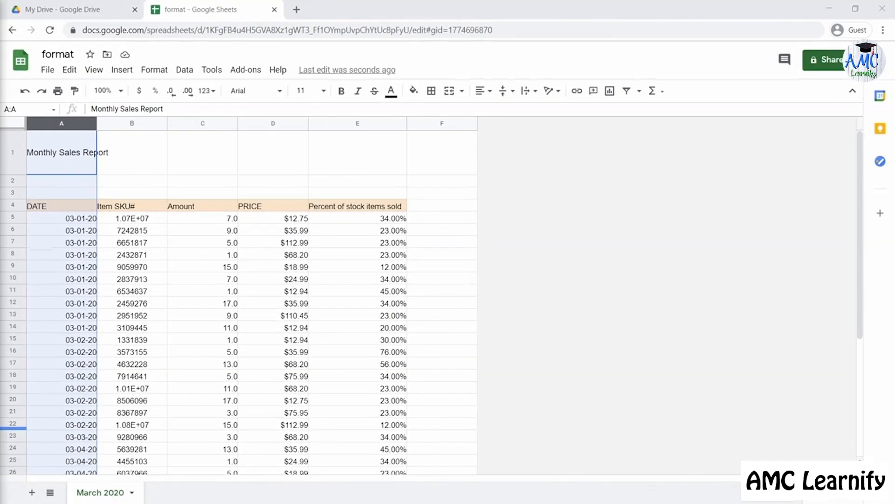
Step: Set the font of the entire March 2020 sheet to Verdana
left_click(19, 125)
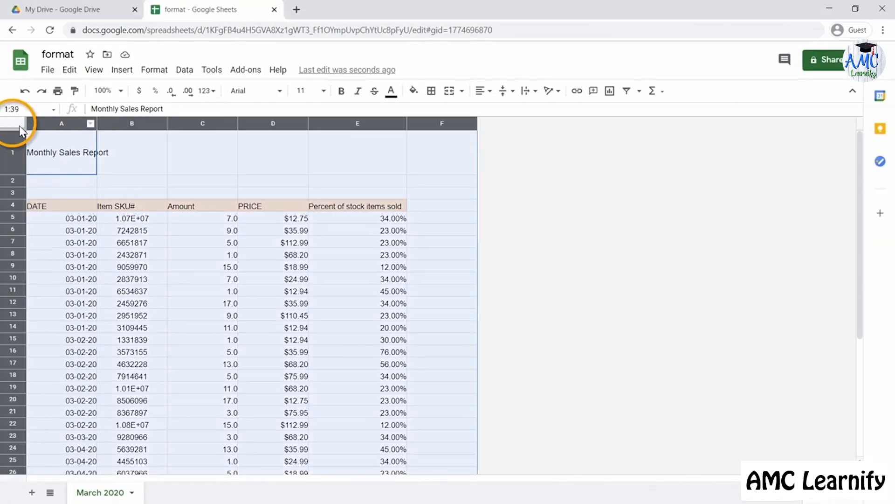
left_click(279, 94)
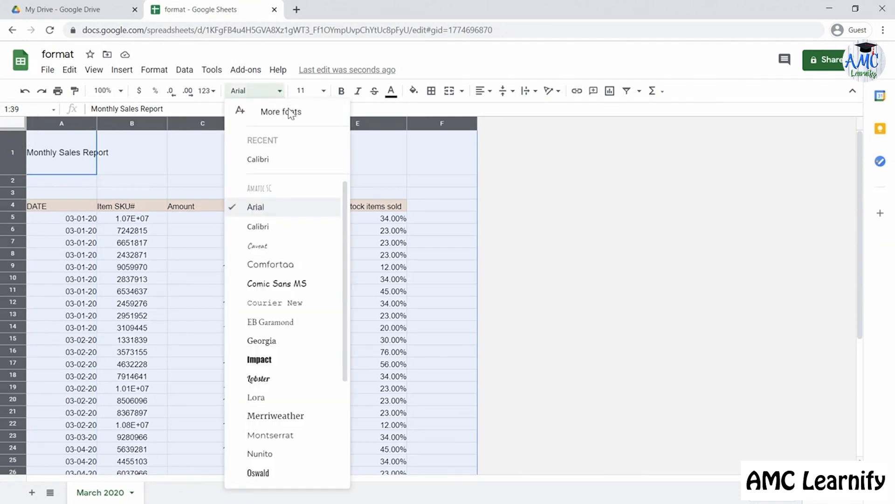
left_click_drag(346, 219, 343, 329)
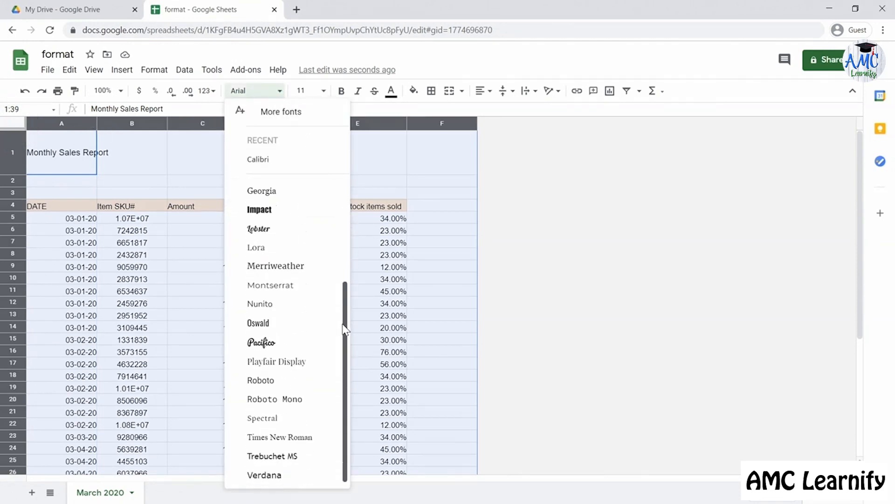
left_click(289, 475)
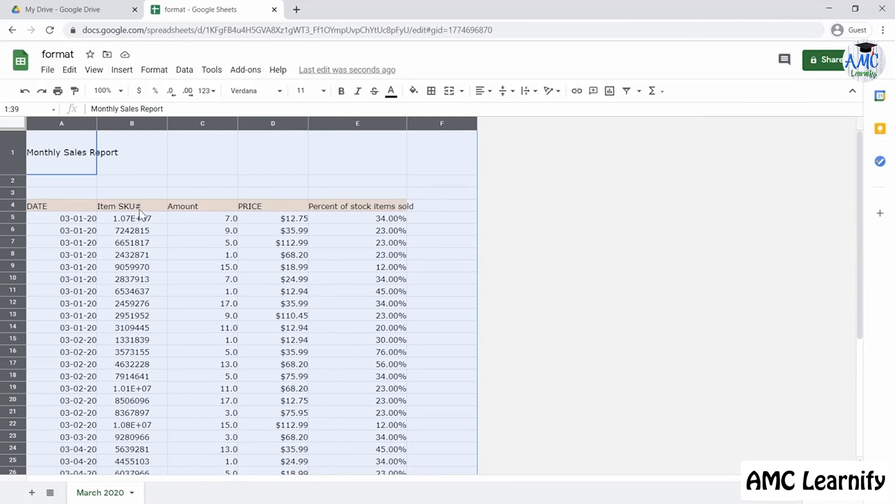
Step: Set the font size of the Monthly Sales Report title in cell A1 to 24
left_click(60, 157)
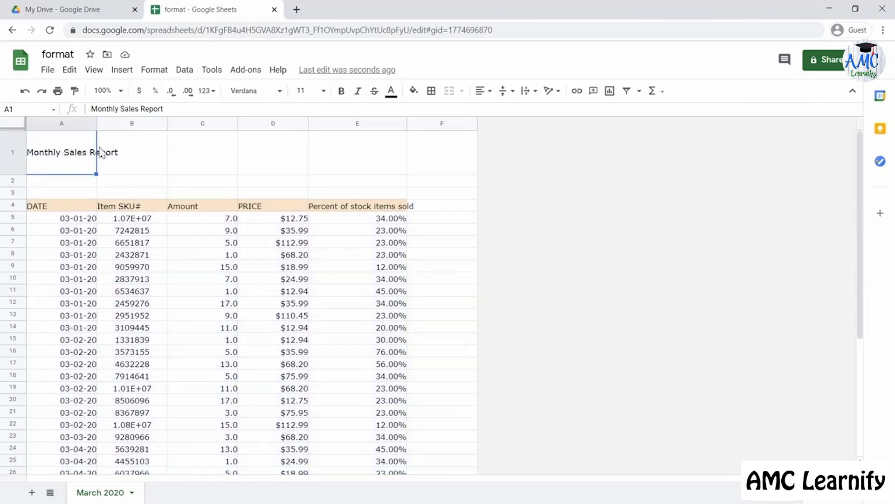
left_click(324, 92)
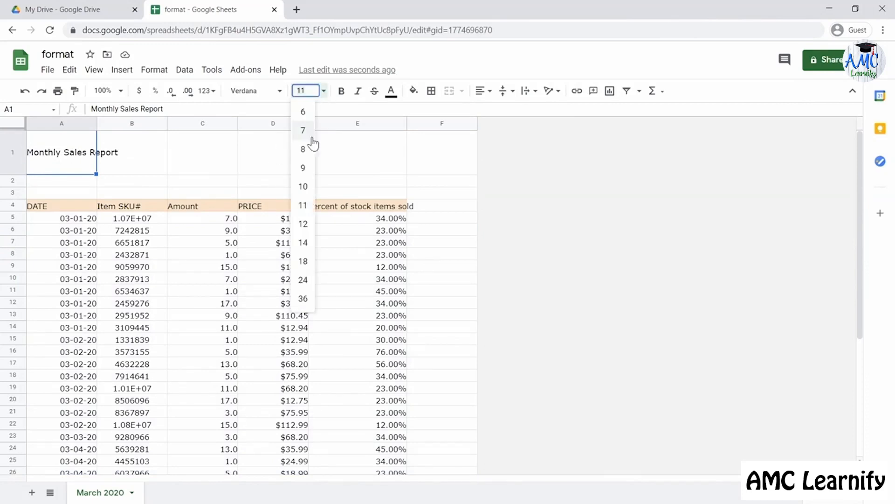
left_click(304, 278)
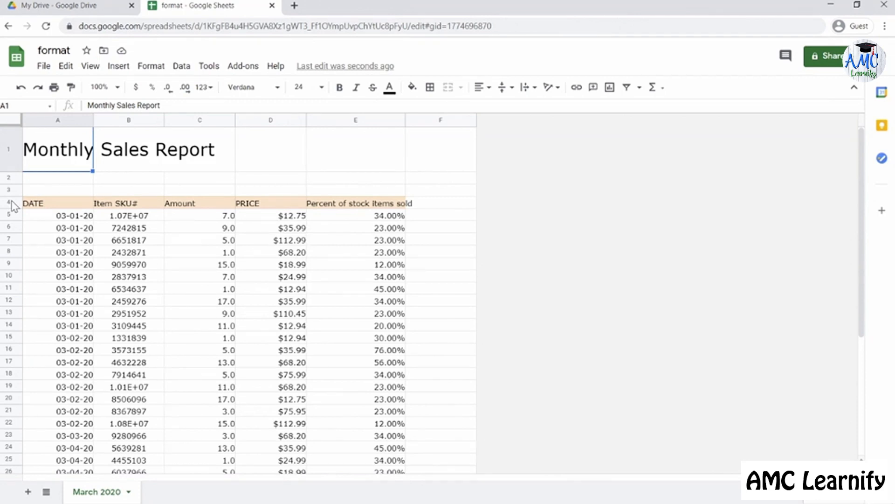
Step: Make the column headings in row 4 bold and fill the row with yellow
left_click(10, 203)
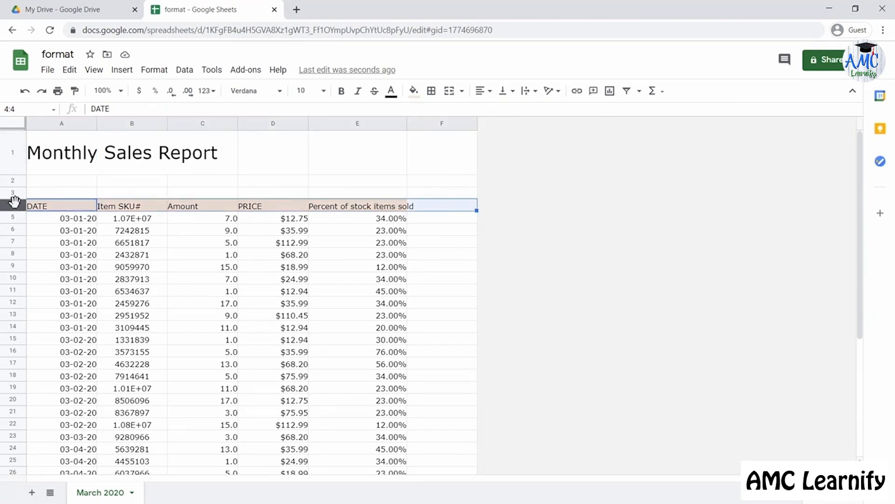
left_click(342, 95)
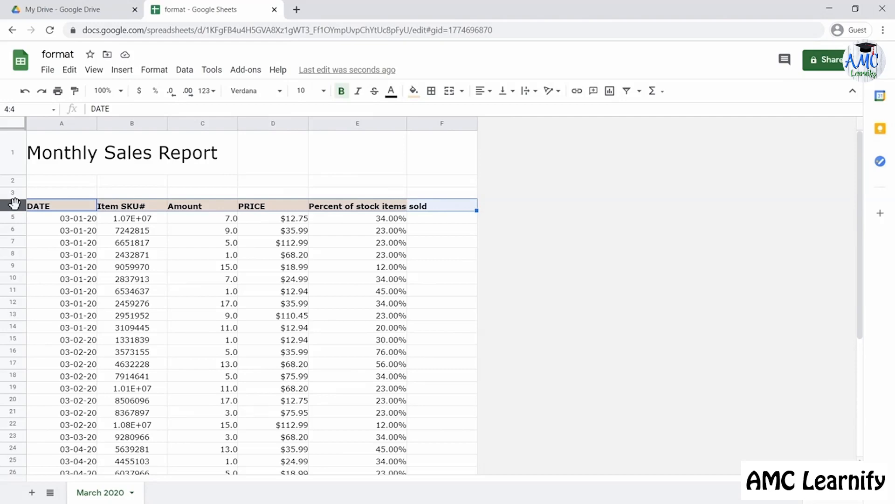
left_click(414, 92)
left_click(458, 145)
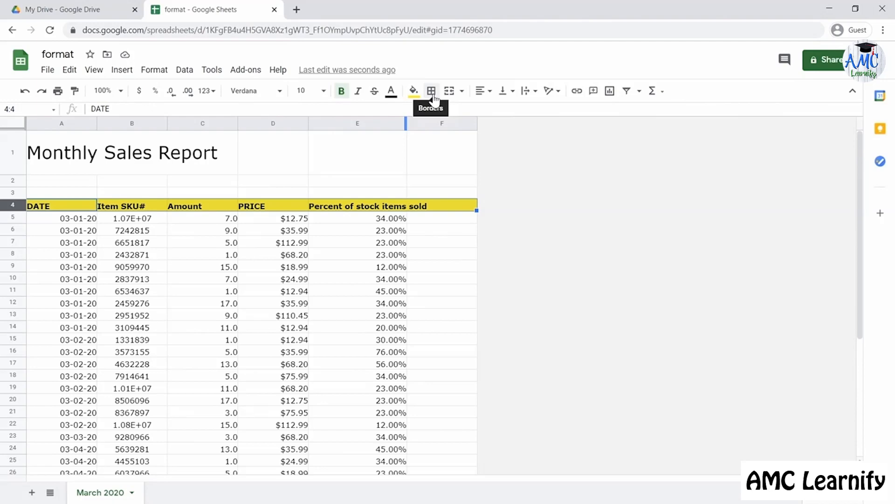
Step: Widen the Percent of stock items sold column and put an outer border around the table, cells A4:E38
left_click_drag(414, 208, 385, 422)
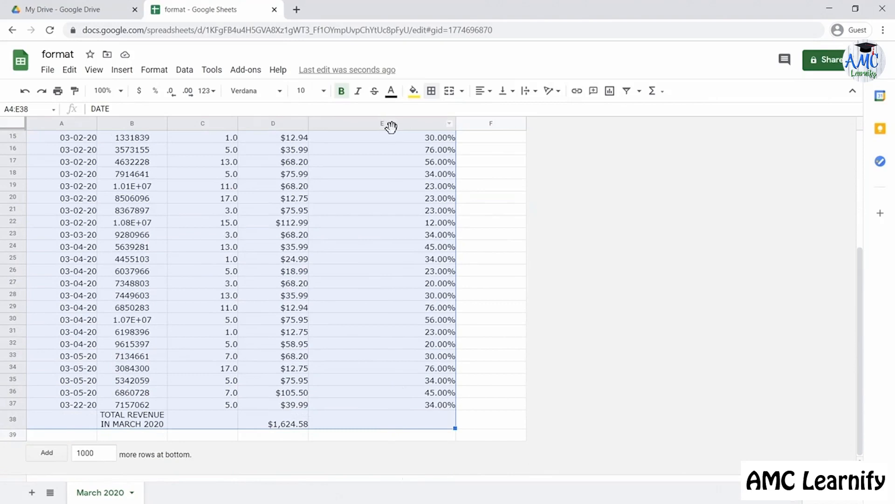
left_click(432, 94)
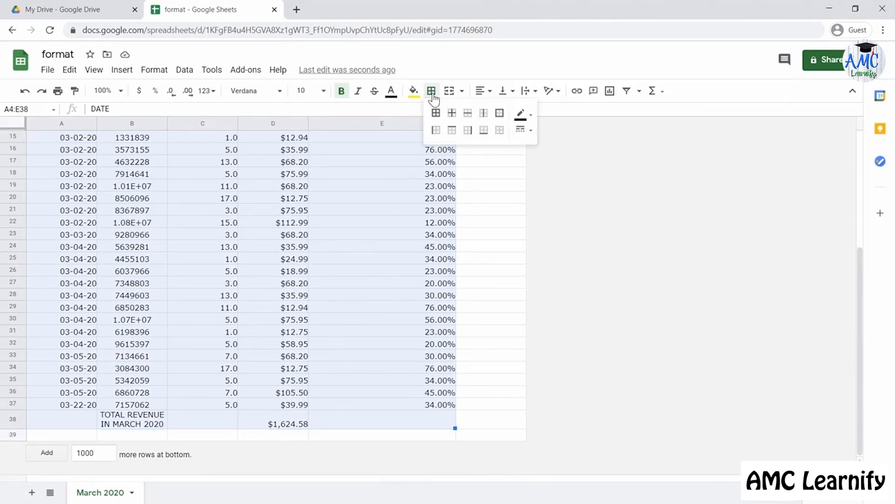
left_click(500, 112)
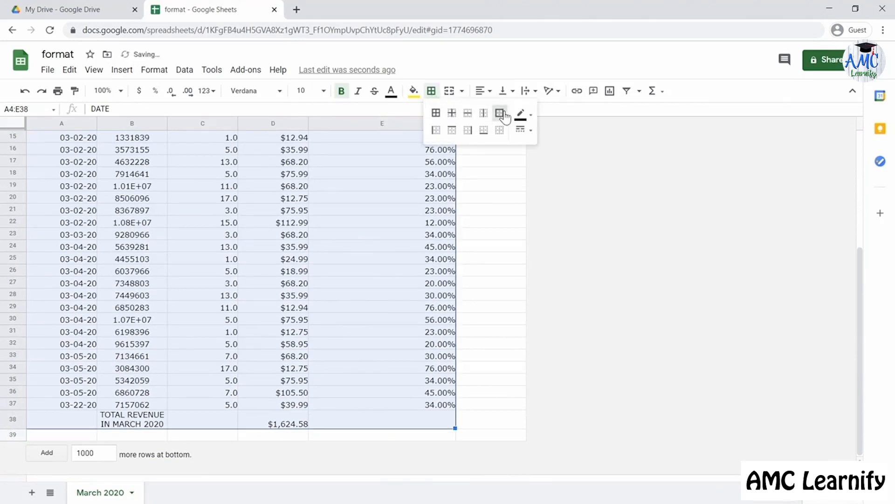
left_click(507, 210)
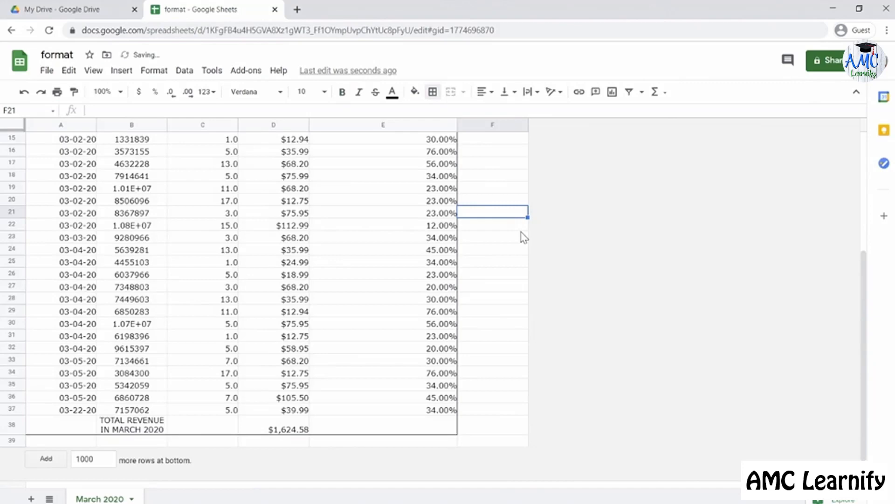
Step: Merge cells A38 and B38 so the TOTAL REVENUE IN MARCH 2020 label spans both
left_click_drag(74, 425, 122, 429)
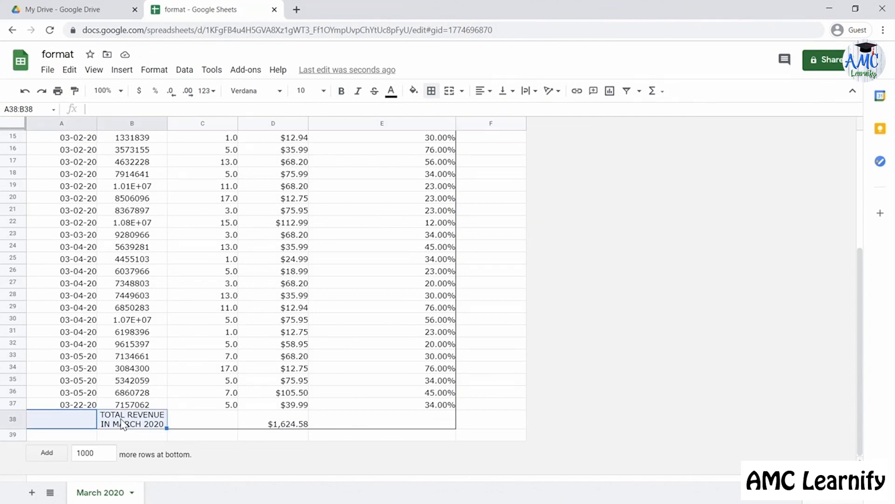
left_click(449, 91)
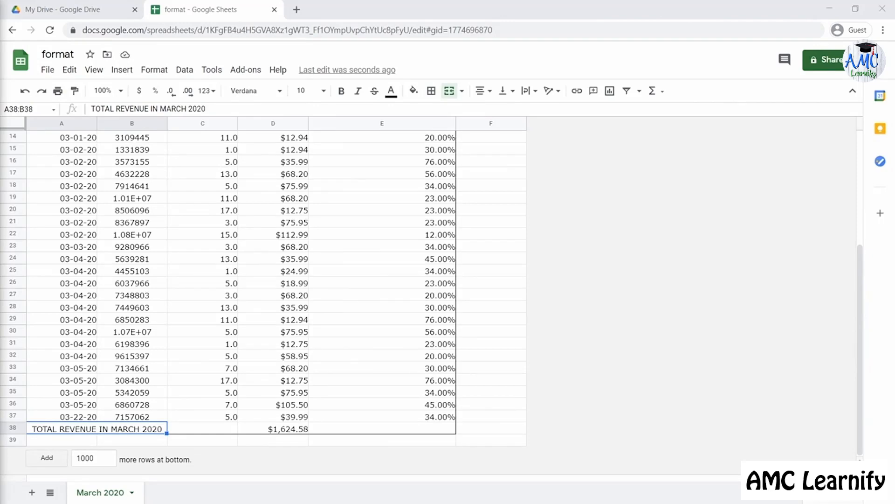
Step: Right-align the contents of the Item SKU# column
left_click_drag(861, 303, 861, 189)
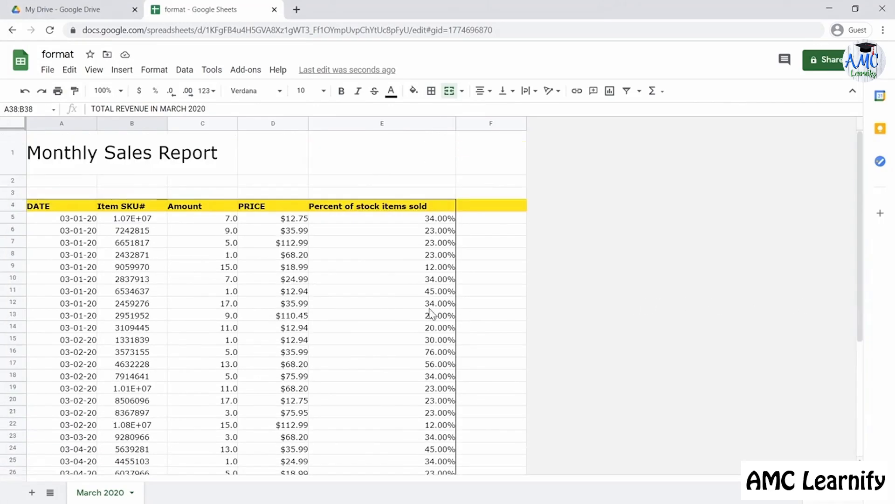
left_click(124, 124)
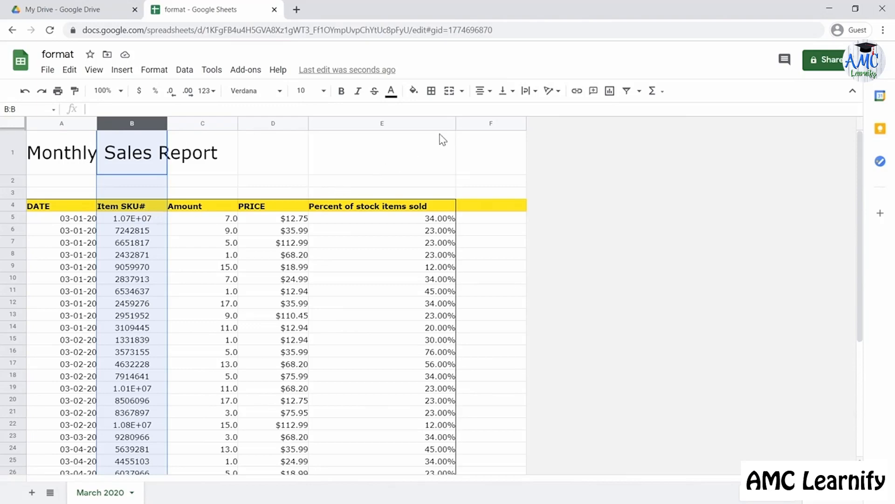
left_click(490, 91)
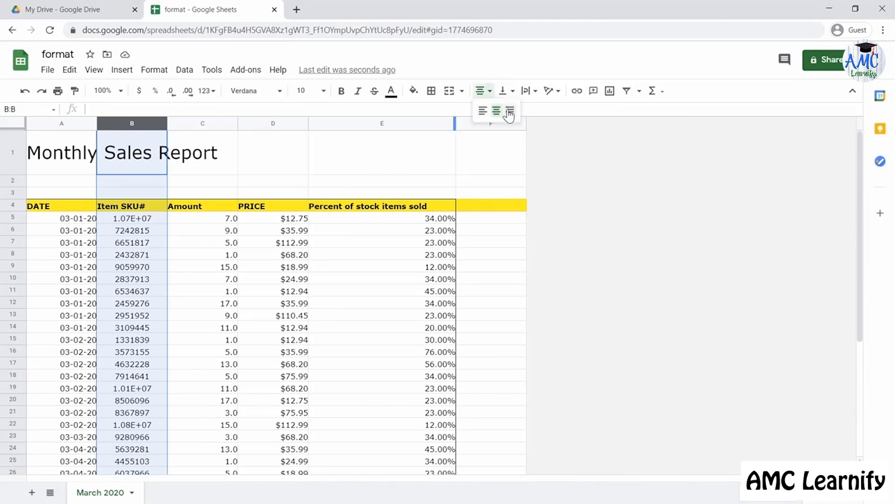
left_click(510, 110)
left_click(607, 256)
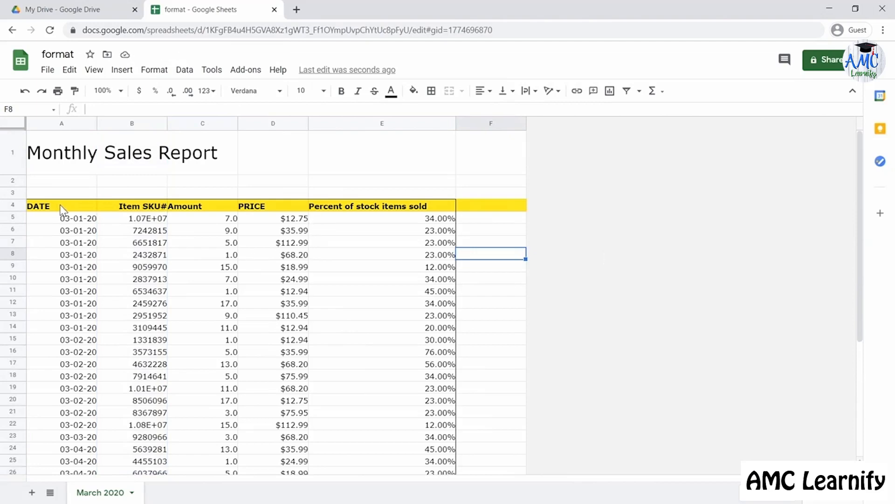
Step: Center the column headings in cells A4:E4 horizontally
left_click_drag(60, 206, 390, 208)
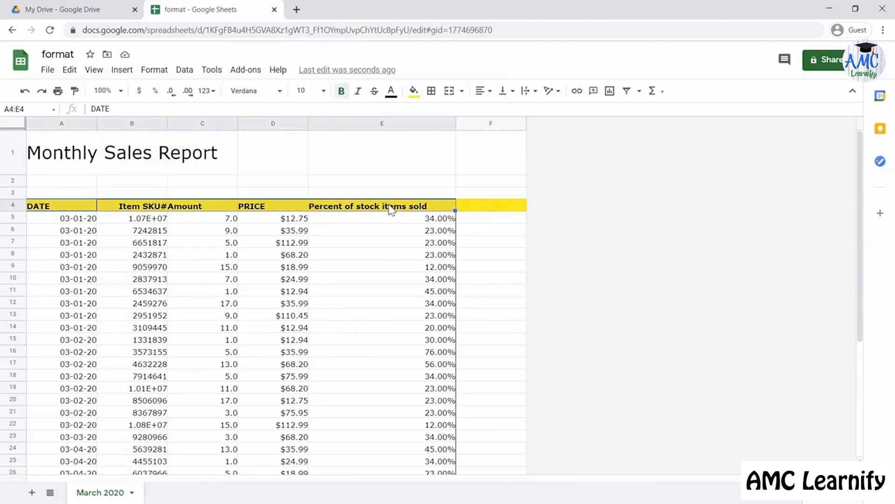
left_click(489, 93)
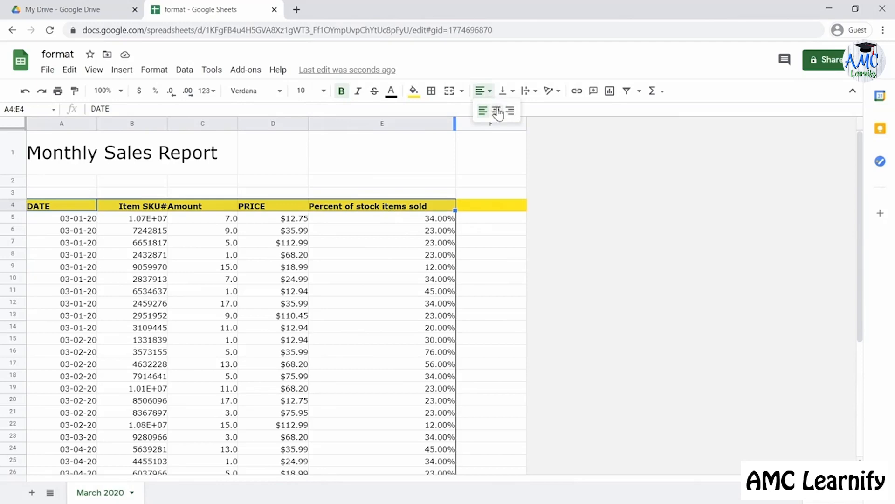
left_click(496, 112)
left_click(506, 278)
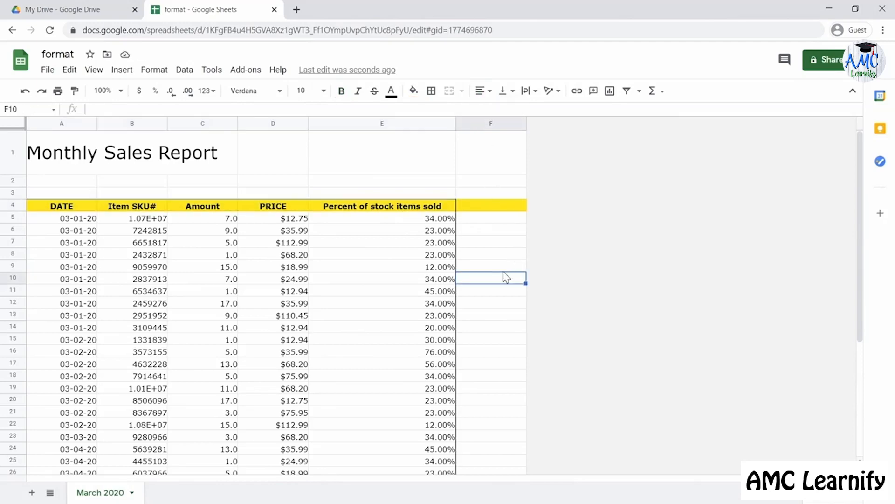
Step: Align the Monthly Sales Report title in cell A1 vertically to the top of the cell
left_click(163, 160)
left_click(81, 167)
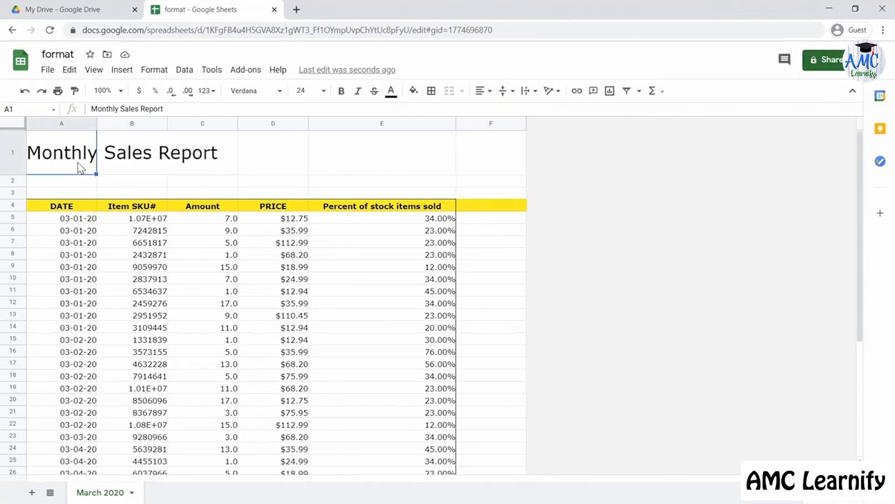
left_click(512, 91)
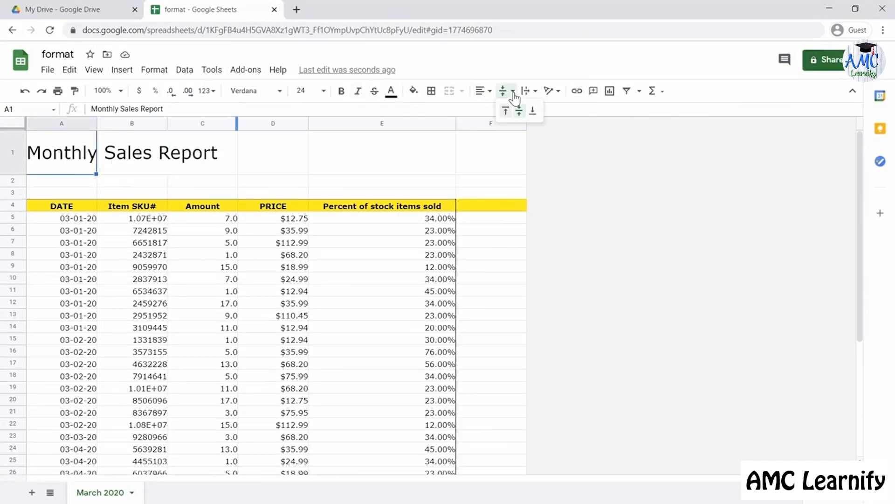
left_click(506, 111)
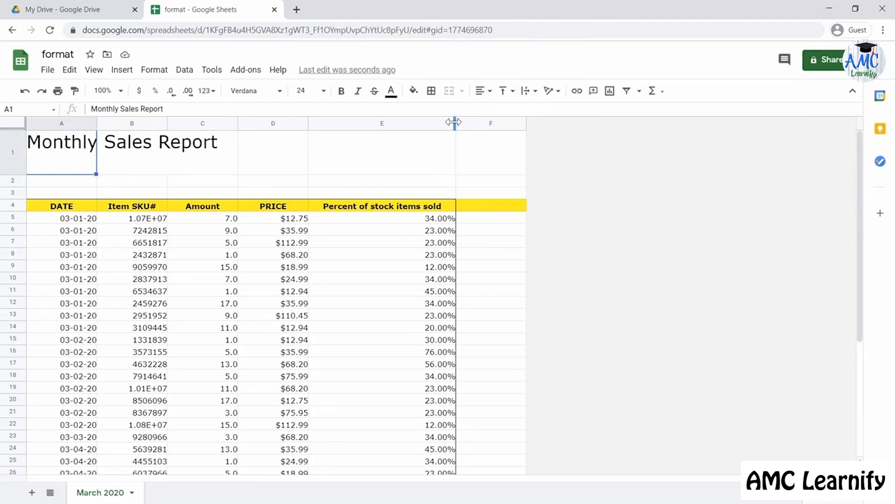
Step: Narrow the Percent of stock items sold column and wrap the text of its heading in cell E4
left_click_drag(455, 123, 380, 134)
left_click(364, 209)
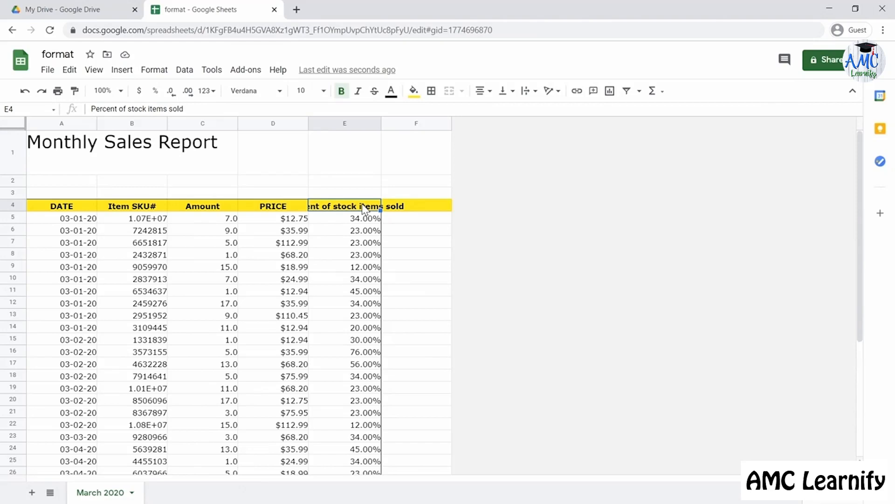
left_click(529, 96)
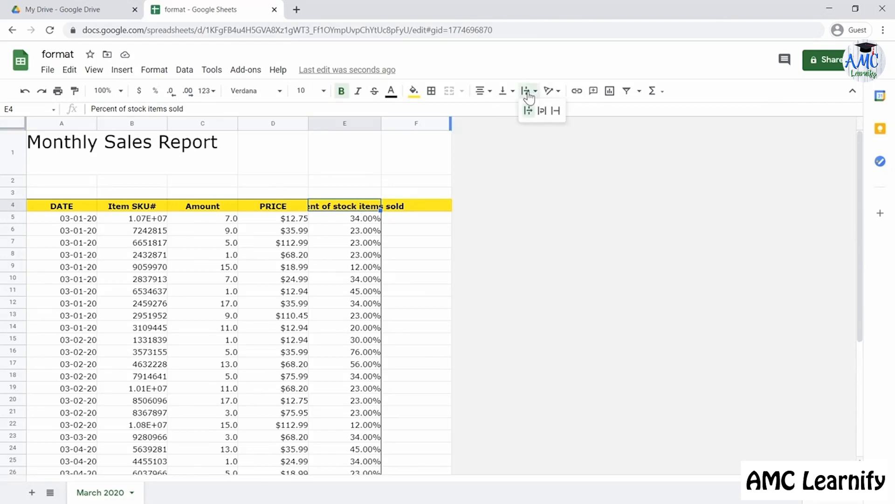
left_click(542, 110)
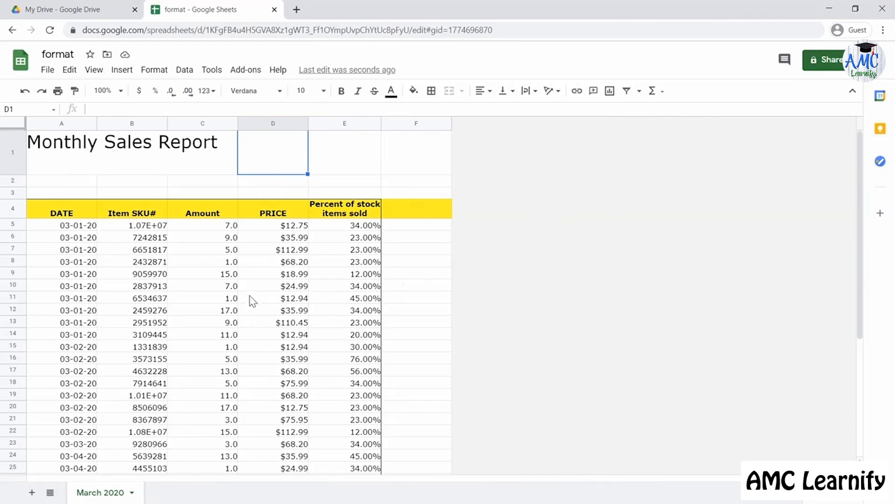
Step: Copy the formatting of heading cells A4:F4 onto the TOTAL REVENUE IN MARCH 2020 row with Paint format
left_click_drag(66, 216, 409, 211)
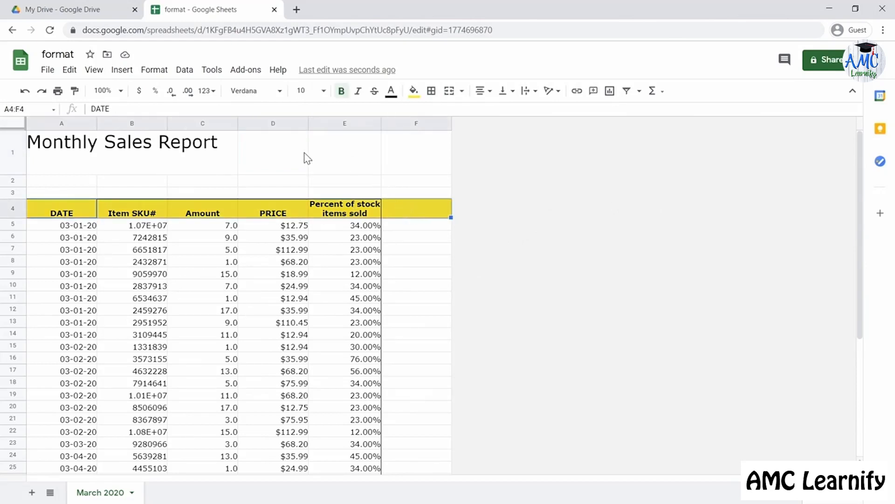
left_click(75, 92)
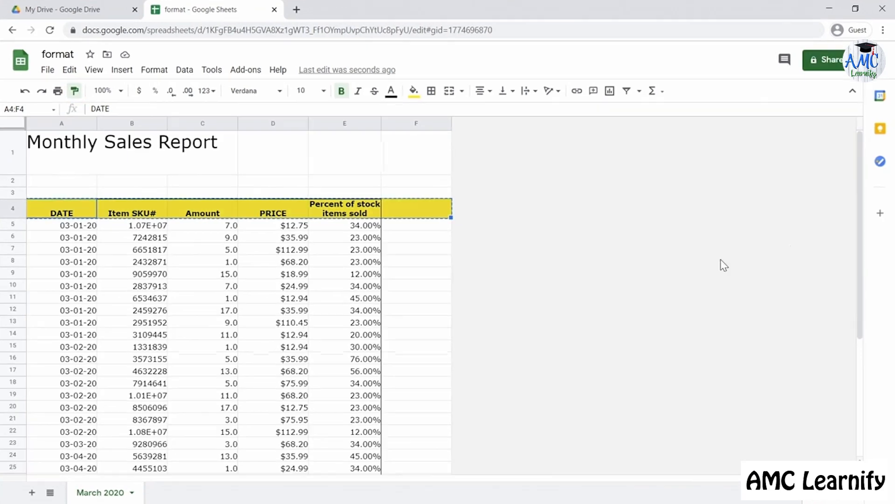
left_click_drag(864, 301, 863, 367)
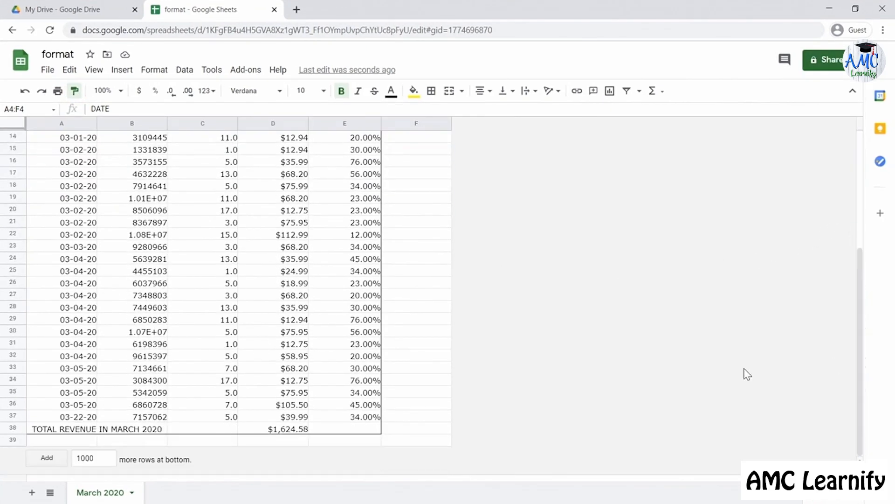
left_click(52, 432)
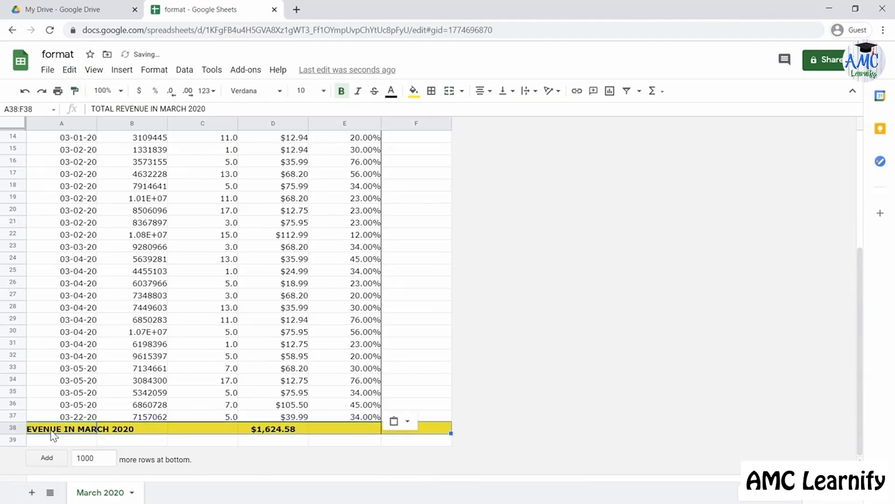
Step: Merge cells A38:C38 so the TOTAL REVENUE IN MARCH 2020 label spans the three columns
left_click(116, 432)
left_click_drag(89, 430, 201, 428)
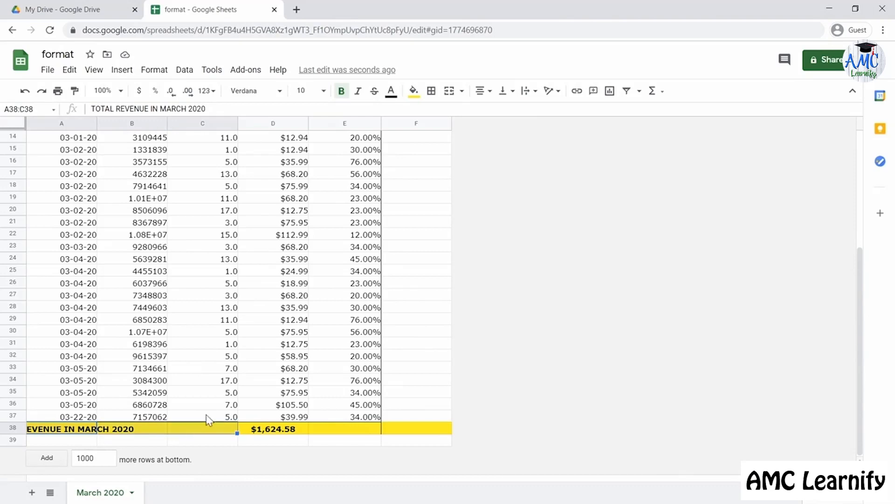
left_click(455, 93)
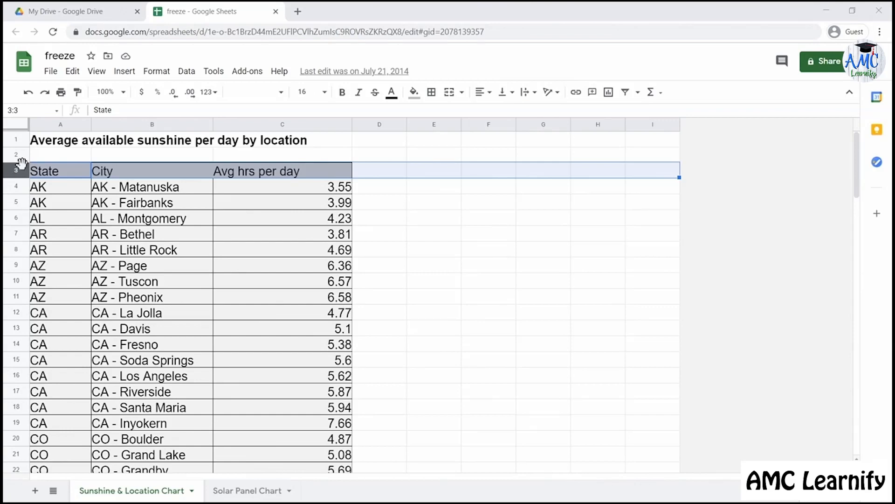
Step: Freeze the Sunshine & Location Chart sheet up to row 3 and check the frozen headings against the data
left_click(97, 73)
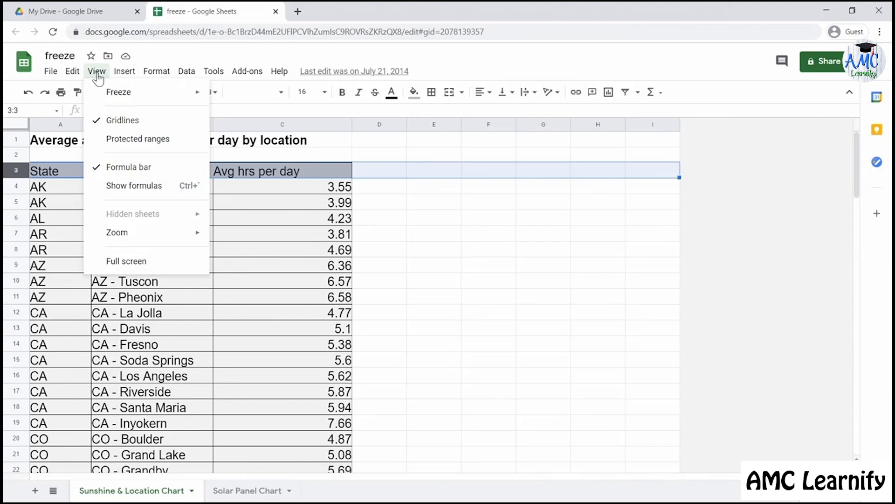
mouse_move(118, 93)
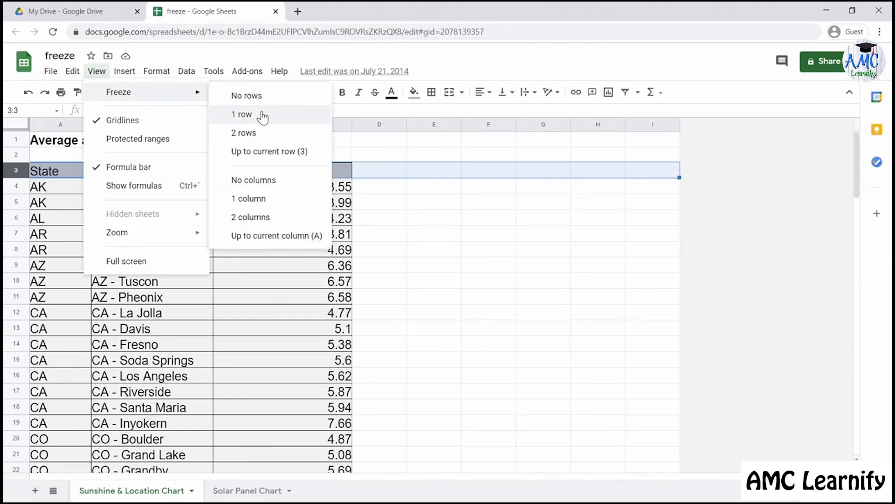
left_click(294, 159)
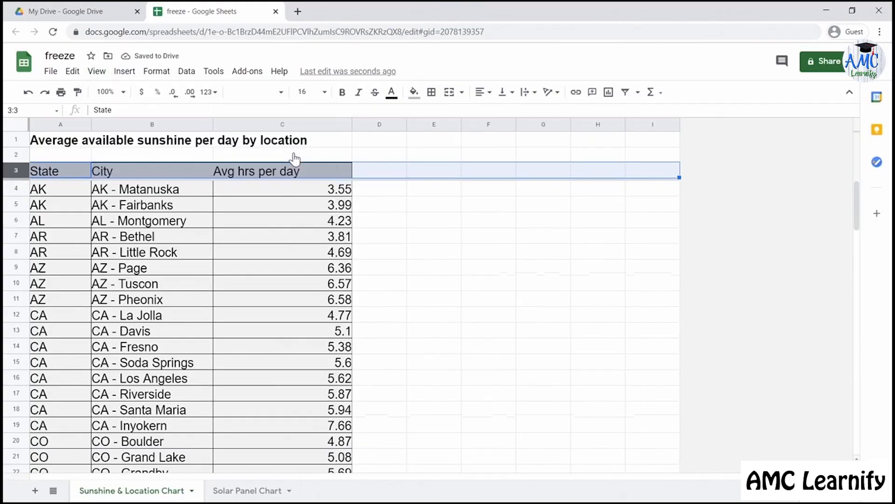
left_click(371, 202)
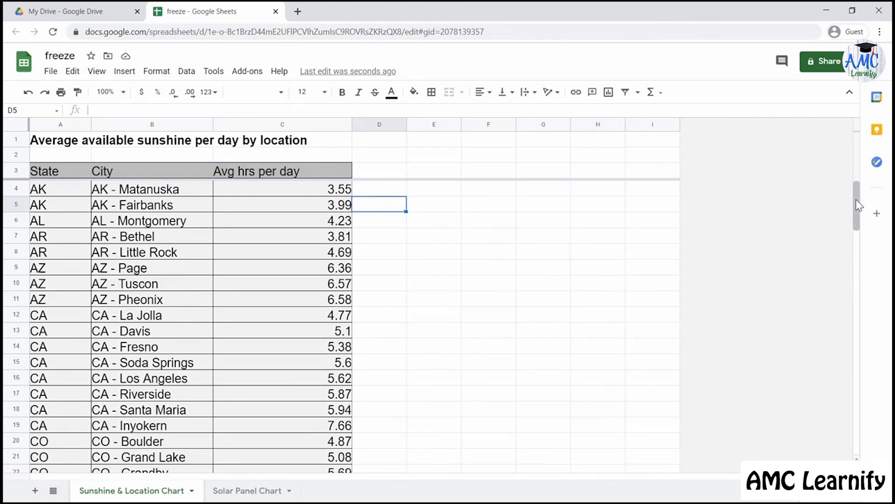
left_click_drag(861, 205, 859, 160)
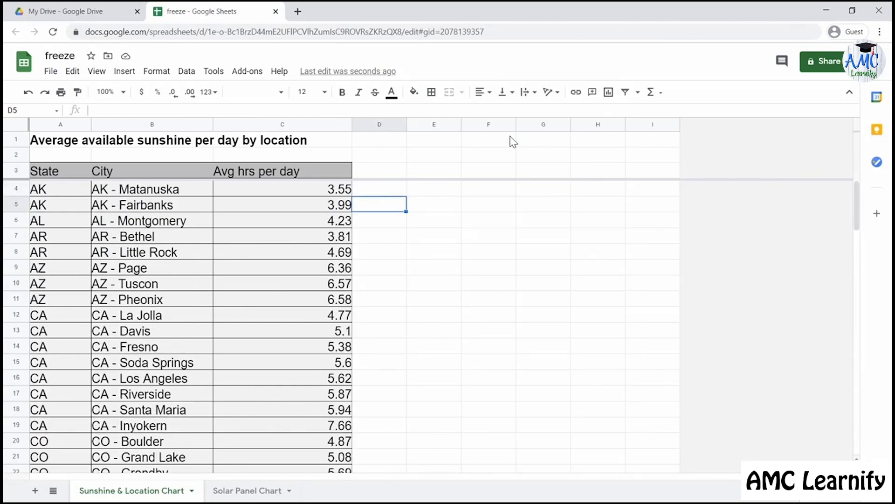
Step: Unfreeze all rows on the Sunshine & Location Chart sheet
left_click(97, 73)
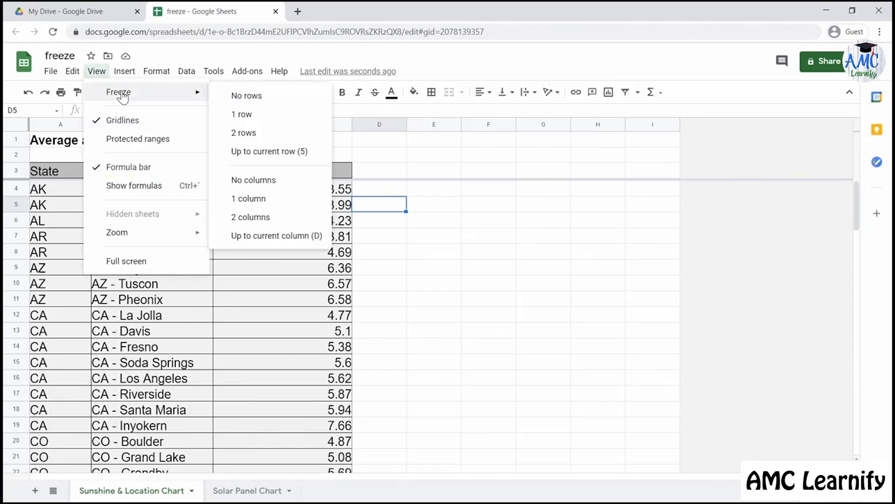
left_click(232, 96)
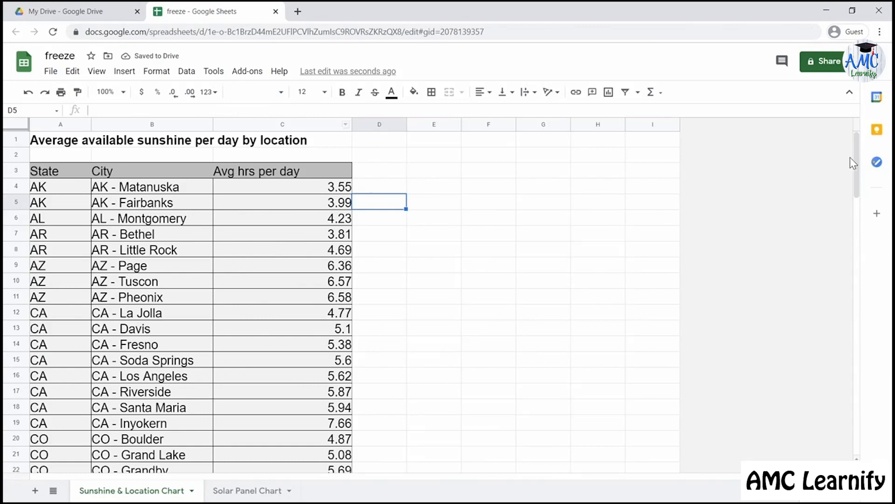
mouse_move(856, 160)
left_mouse_down()
mouse_move(858, 193)
mouse_move(860, 156)
left_mouse_up()
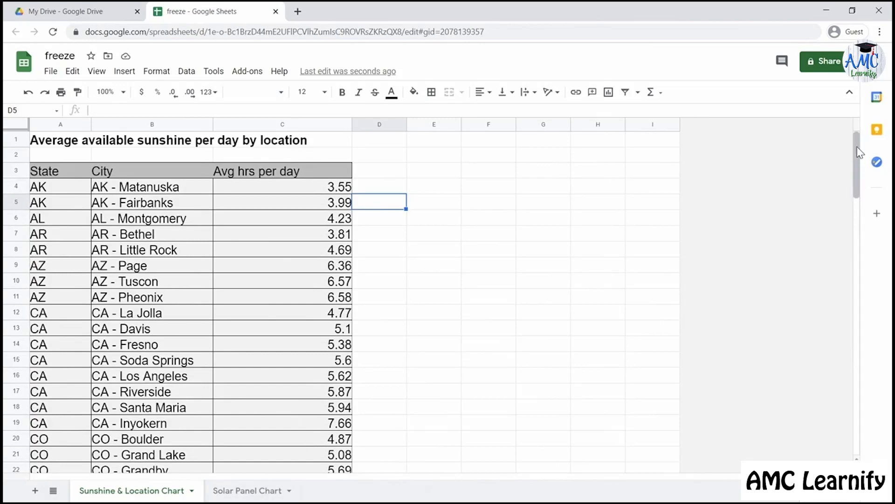
Step: Open the Solar Panel Chart sheet and freeze its first column, Solar Panel Size (sq ft)
left_click(263, 493)
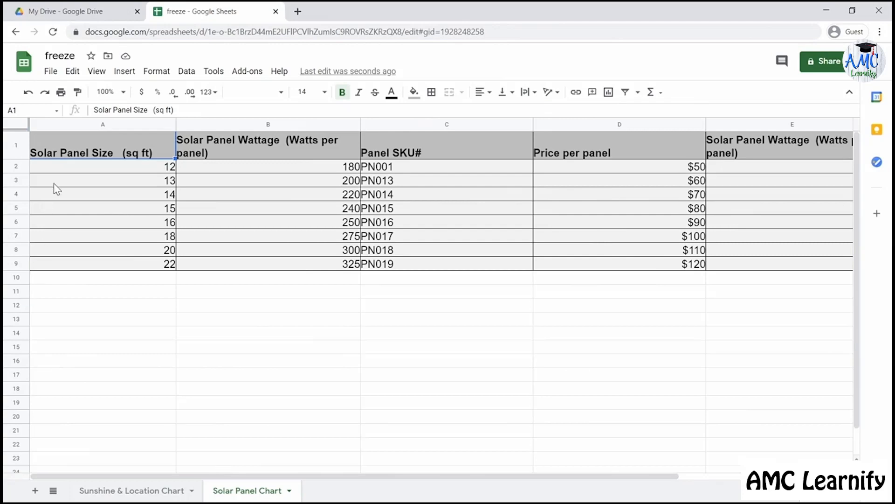
left_click(96, 123)
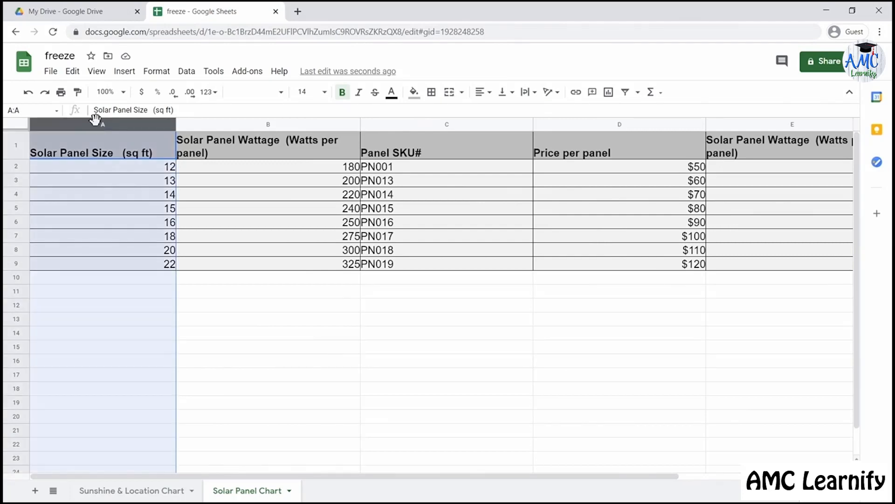
left_click(99, 75)
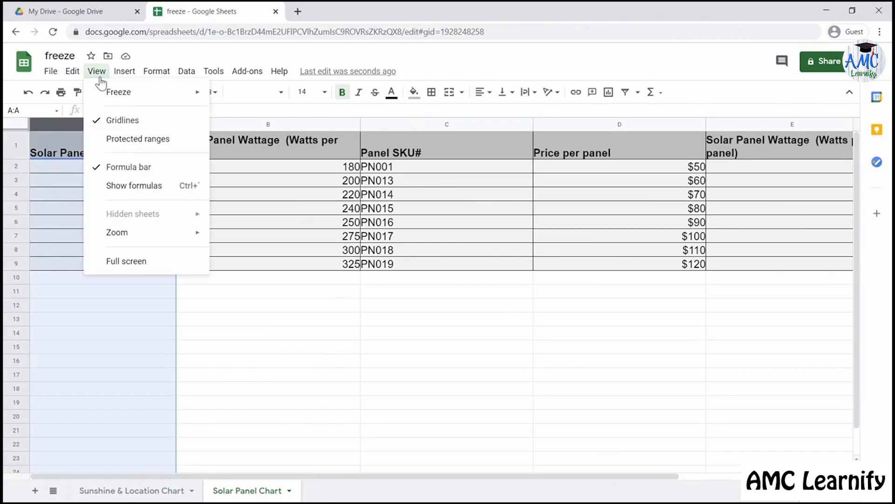
mouse_move(111, 96)
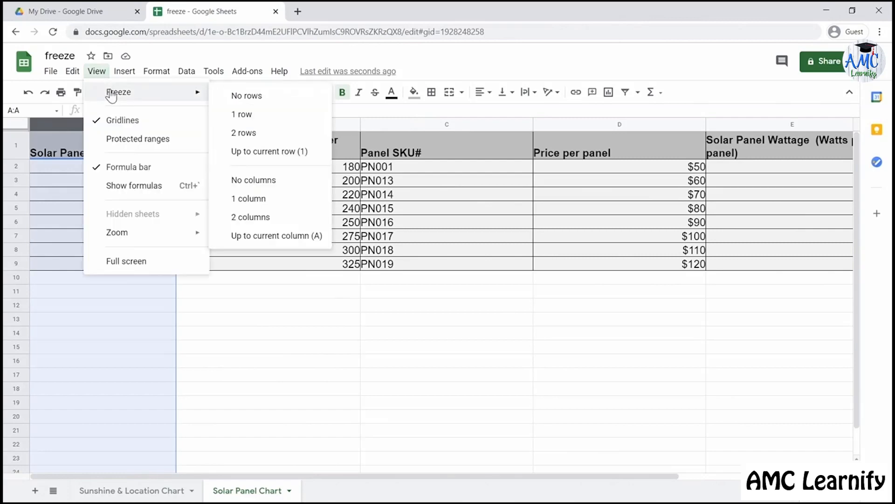
left_click(251, 206)
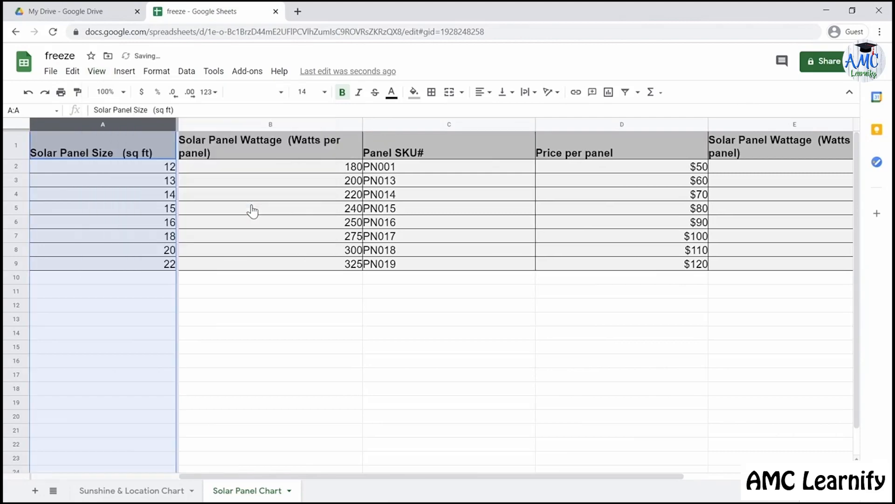
left_click(223, 304)
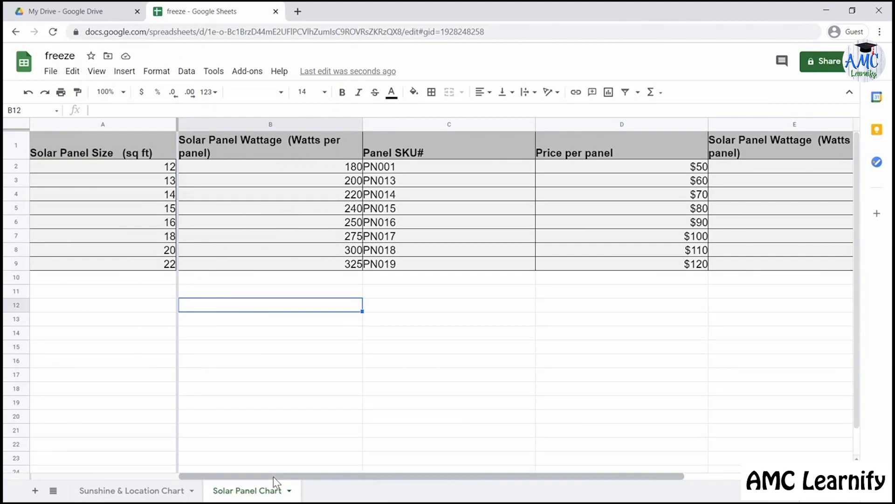
Step: Check the frozen column against the other columns, and unfreeze all columns on the Solar Panel Chart sheet
mouse_move(274, 476)
left_mouse_down()
mouse_move(430, 472)
mouse_move(268, 492)
left_mouse_up()
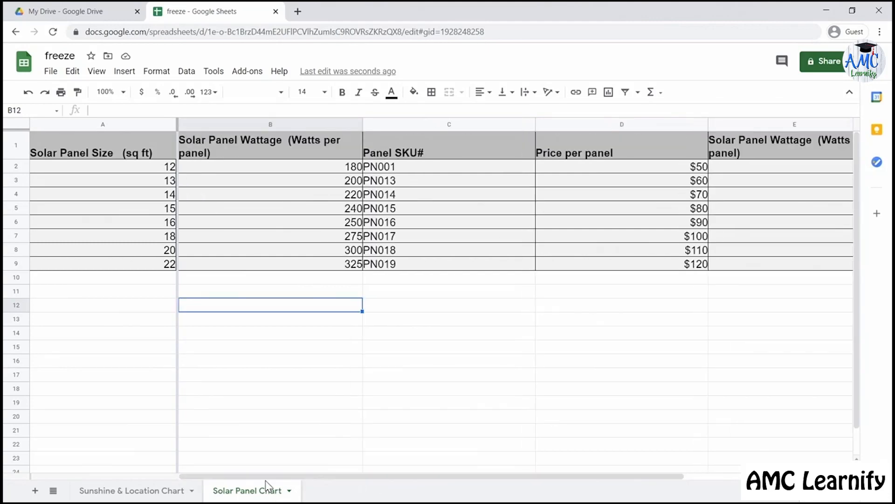
left_click_drag(327, 477, 266, 481)
left_click(100, 74)
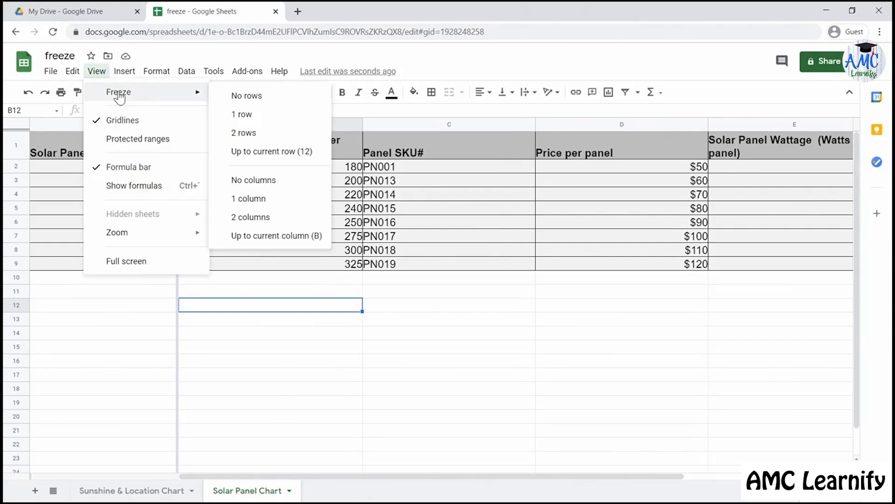
left_click(255, 181)
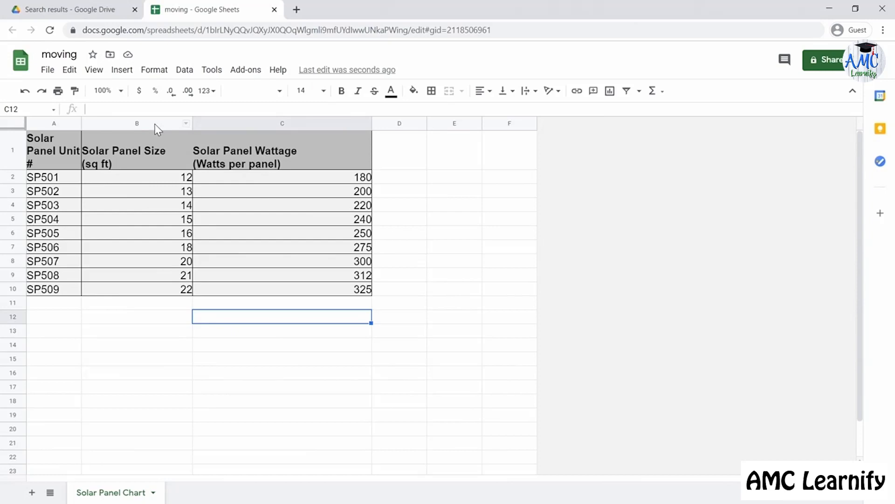
Step: Move the Solar Panel Size (sq ft) column in front of the Solar Panel Unit # column
left_click(157, 124)
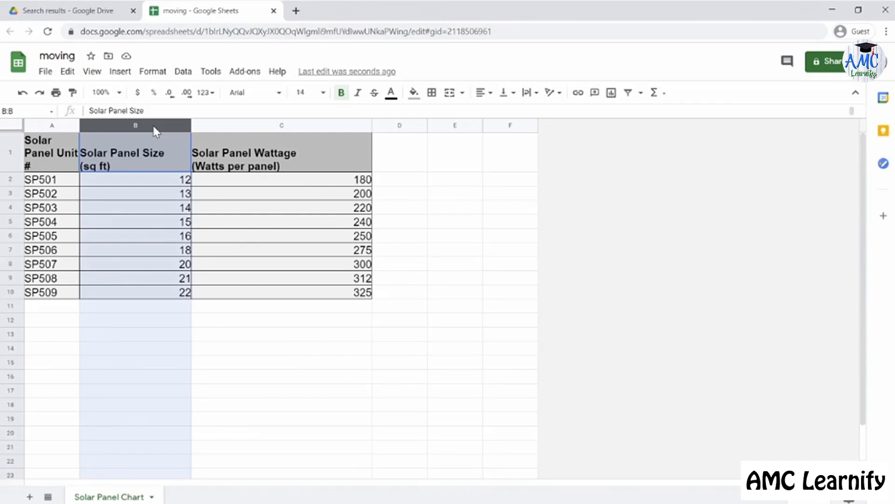
left_click_drag(153, 124, 152, 123)
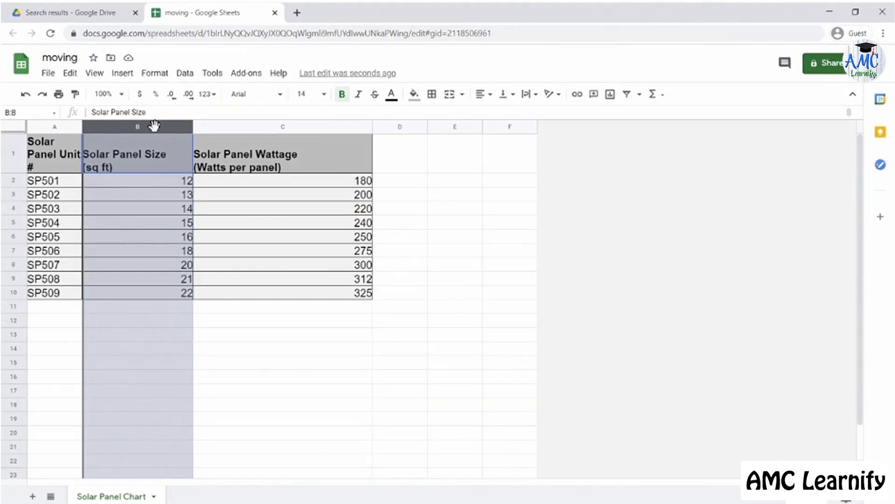
left_click_drag(154, 125, 54, 128)
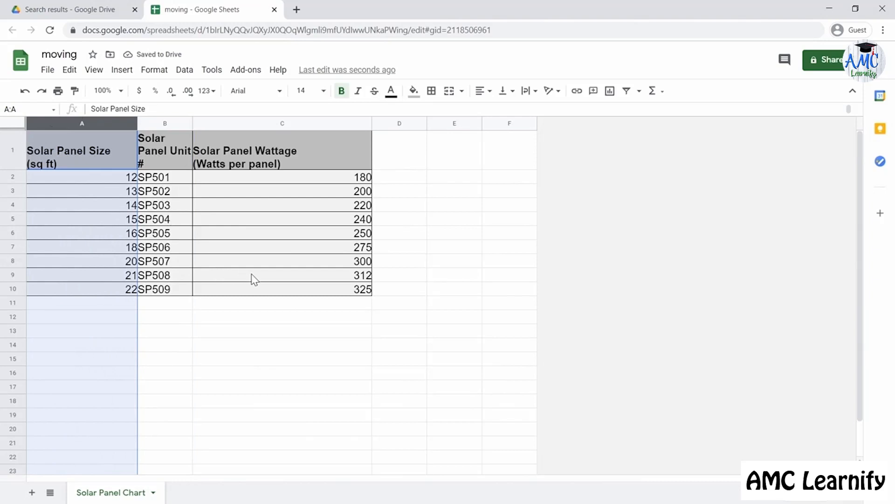
left_click(274, 332)
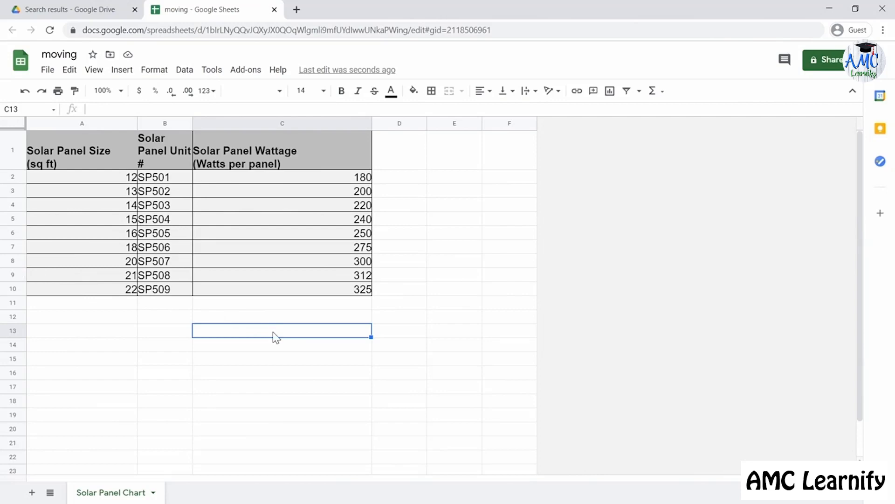
Step: Move rows 8–9 (SP507 and SP508) below the SP509 row on the Solar Panel Chart sheet
left_click(13, 262)
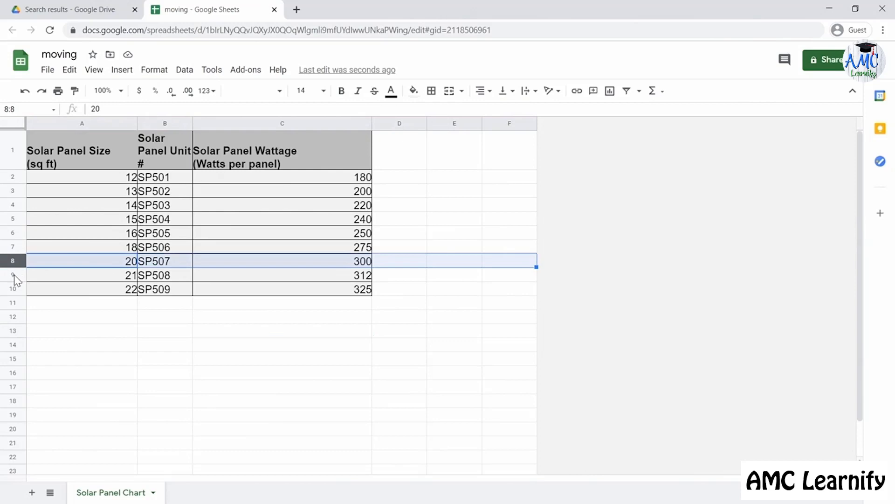
left_click(13, 274, "shift")
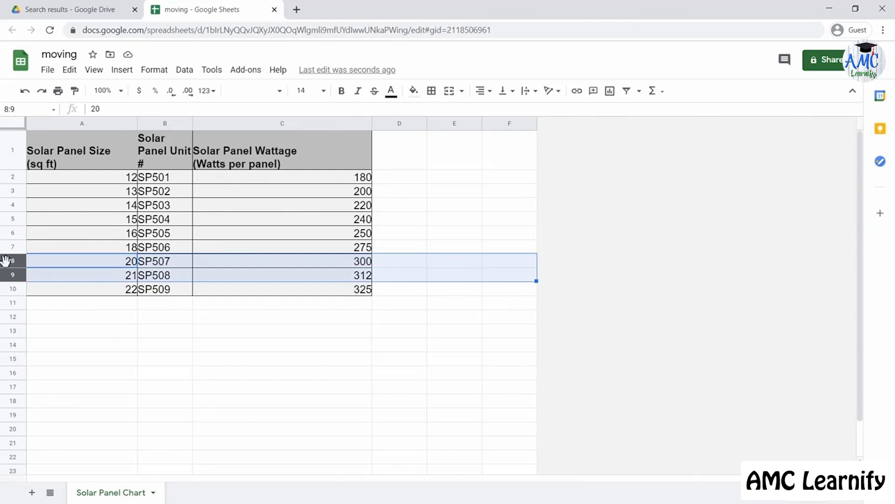
left_click_drag(5, 261, 8, 292)
left_click(115, 348)
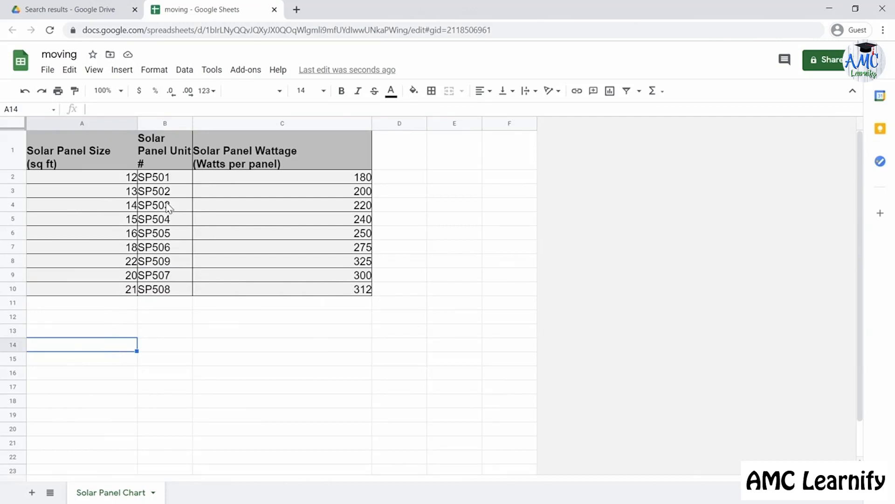
Step: Move the Solar Panel Size (sq ft) column one column to the right, after Solar Panel Unit #
left_click(85, 123)
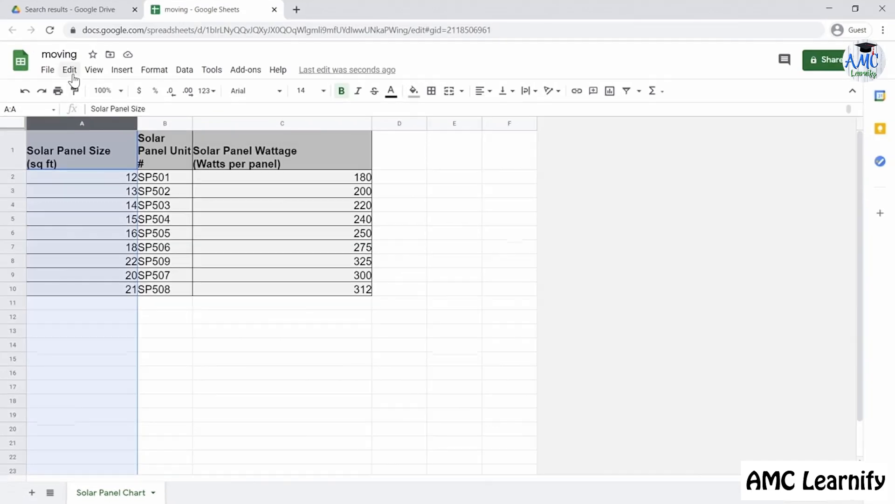
left_click(69, 71)
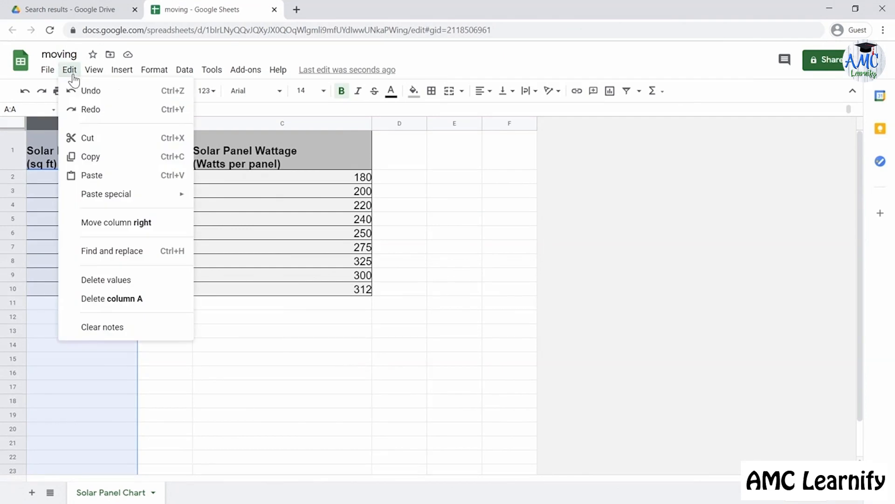
left_click(142, 222)
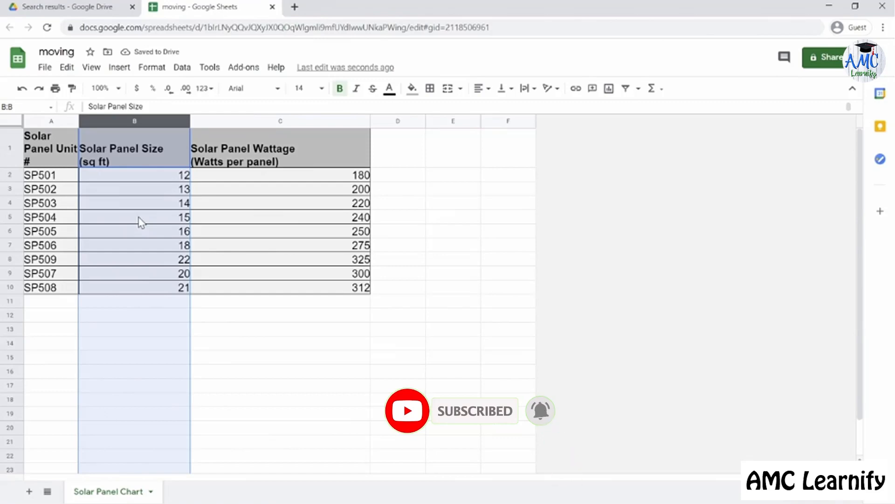
Step: Move rows 9–10 (SP507 and SP508) up one row, above the SP509 row
left_click(10, 273)
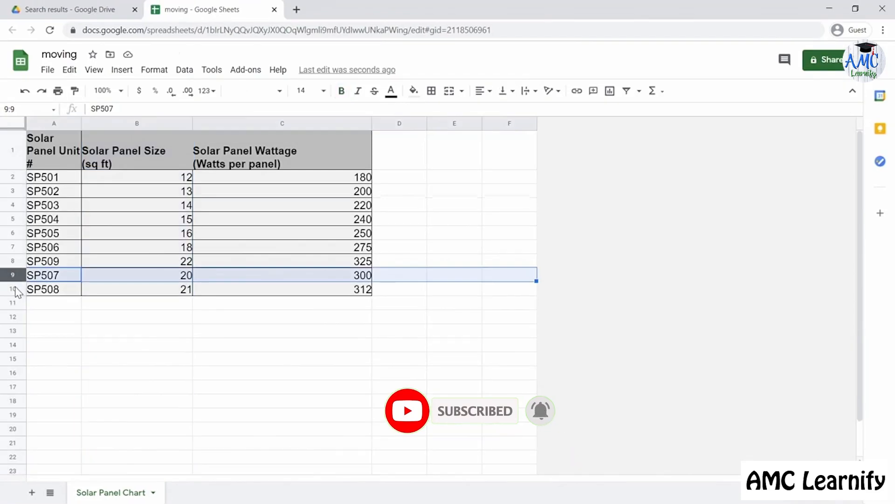
left_click(15, 288, "shift")
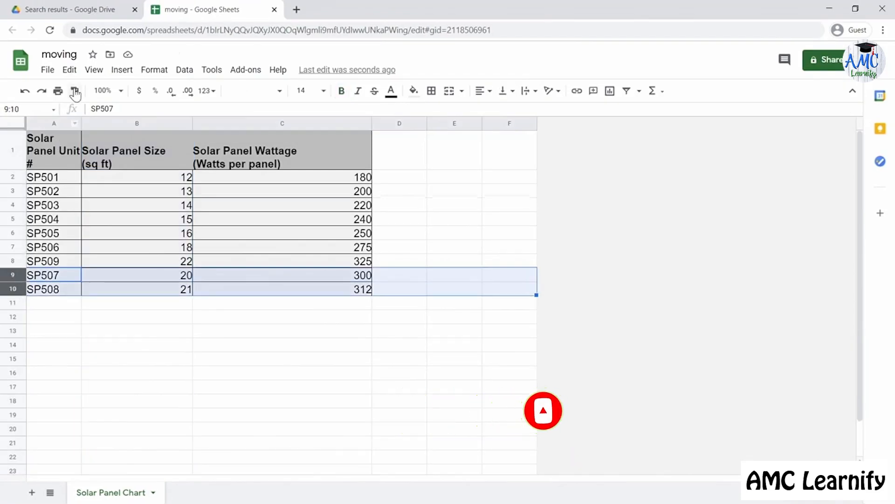
left_click(73, 72)
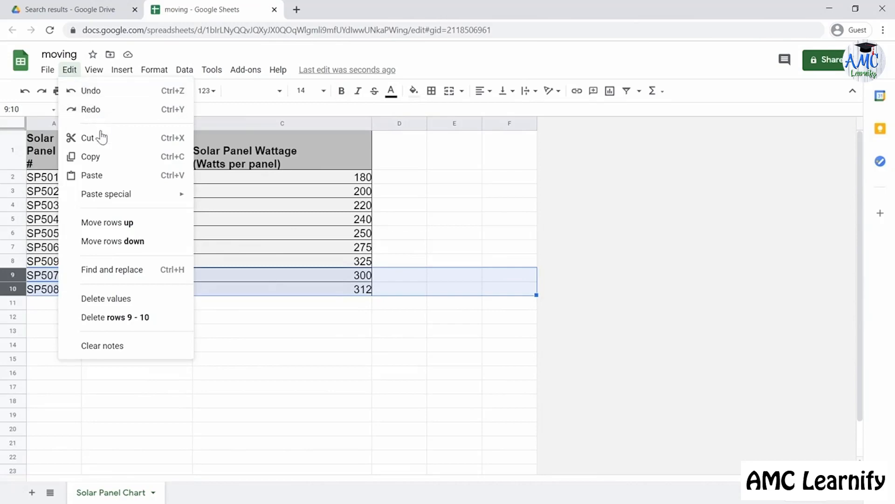
left_click(136, 223)
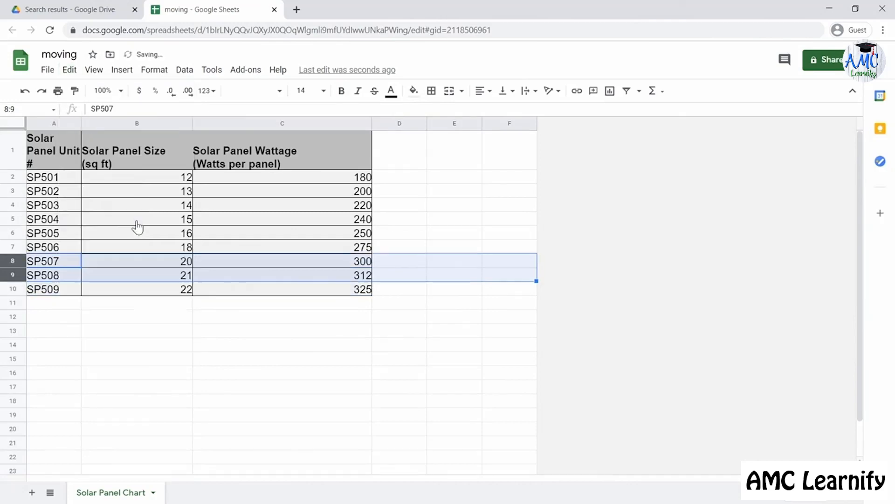
left_click(166, 372)
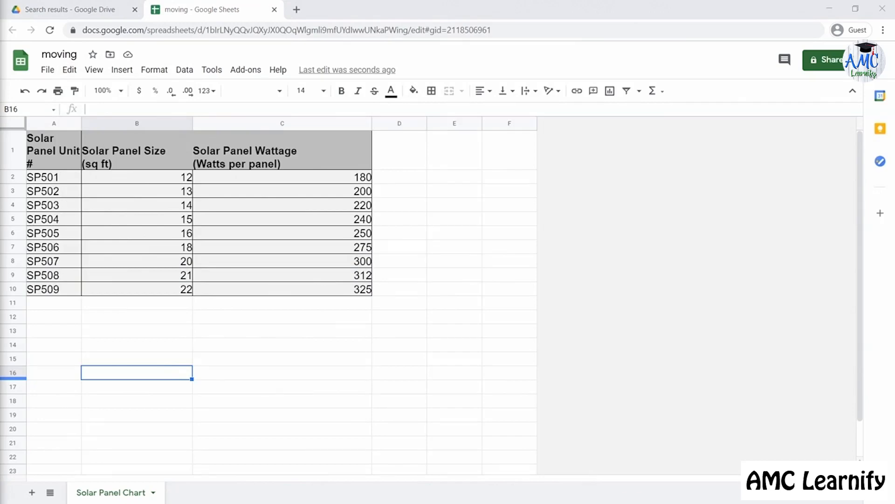
Step: Move the wattage values in C2:C10 to column D, and move them back under the Solar Panel Wattage header
left_click(360, 180)
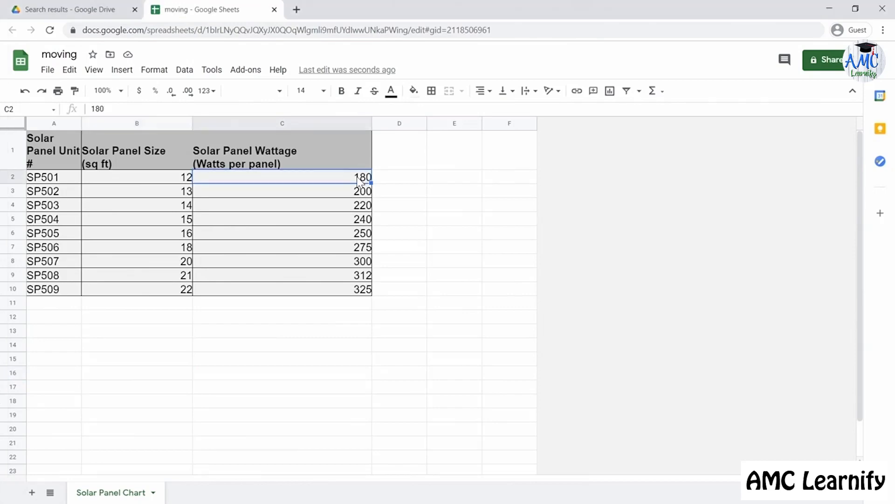
left_click(362, 291, "shift")
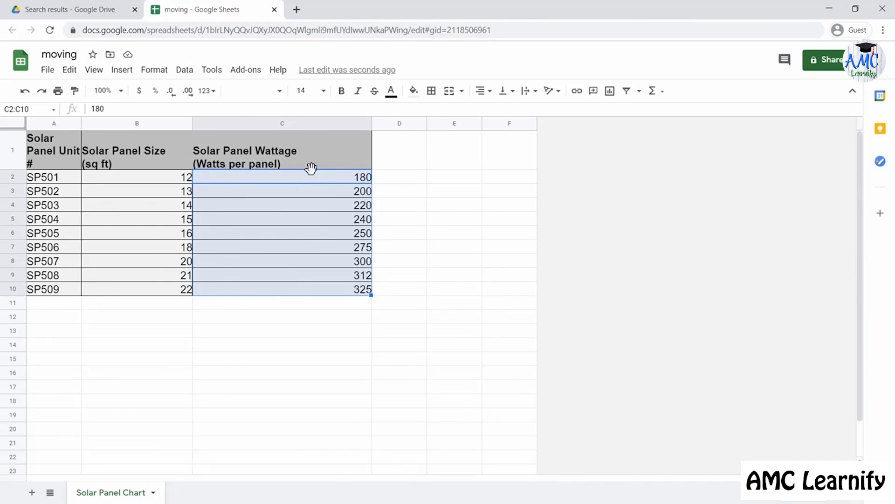
left_click_drag(311, 168, 385, 175)
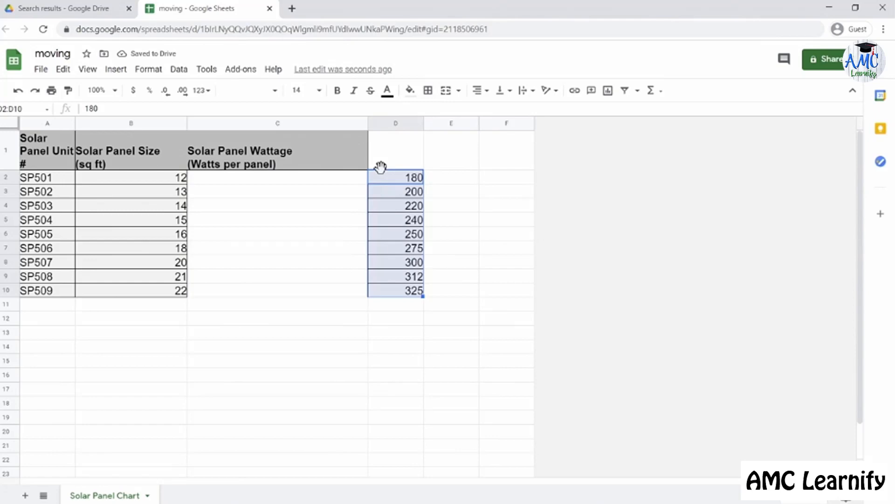
left_click_drag(381, 167, 280, 167)
left_click(131, 375)
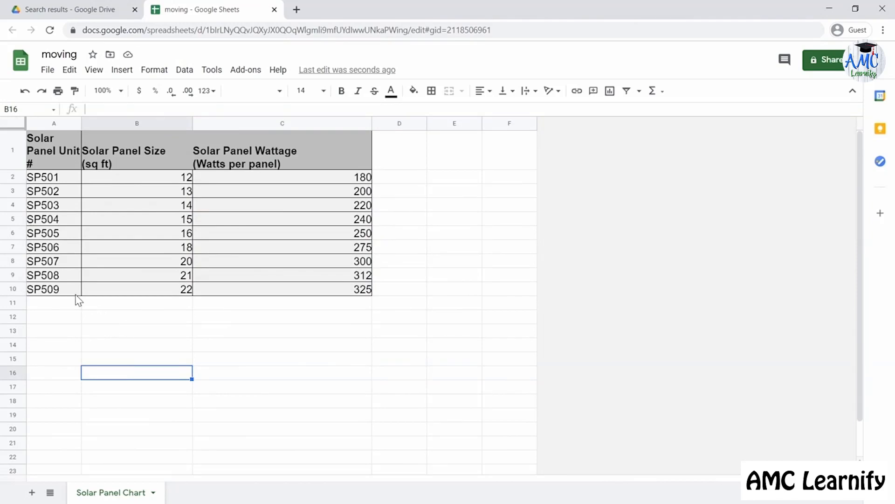
Step: Copy the SP509 record in A10:C10 and paste it into row 11 starting at A11
left_click_drag(76, 293, 312, 289)
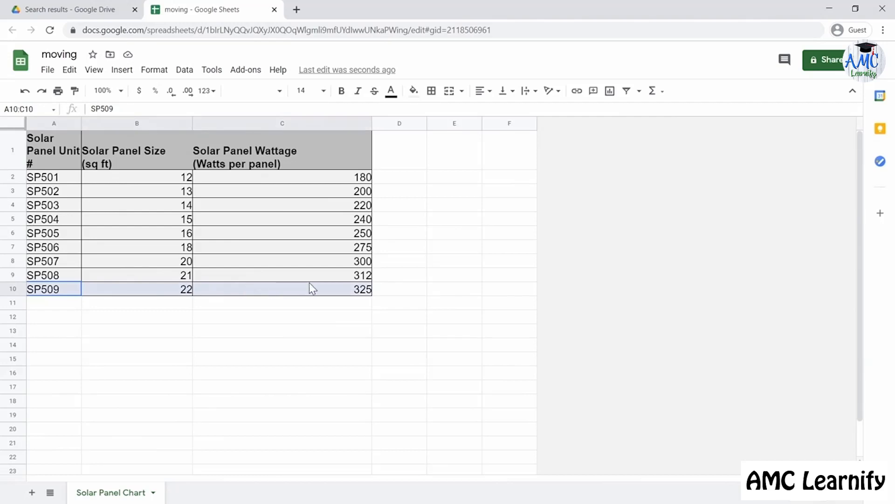
key("ctrl+c")
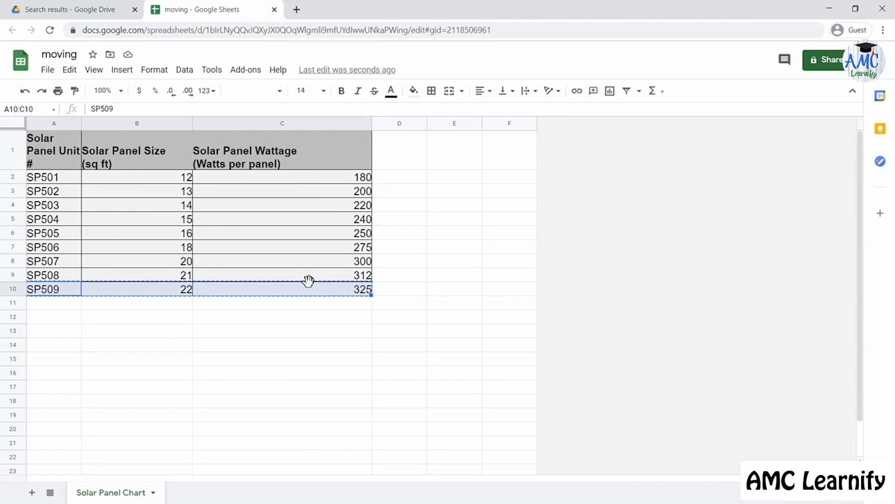
left_click(69, 310)
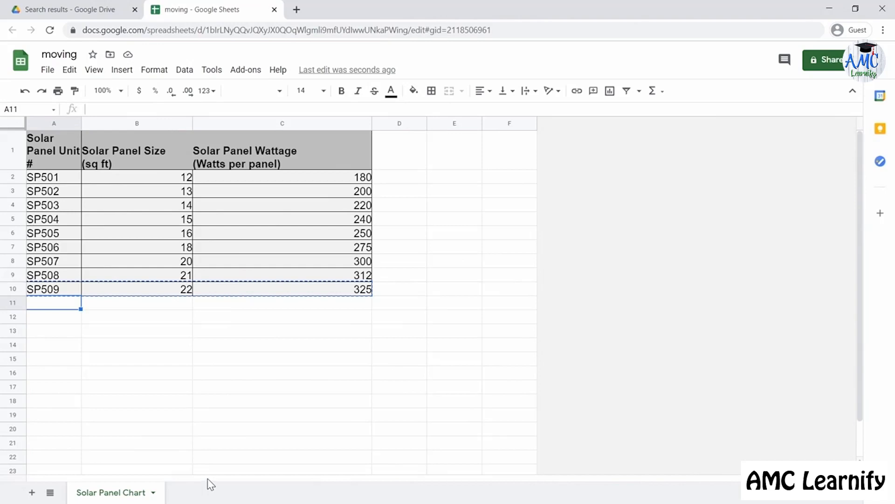
key("ctrl+v")
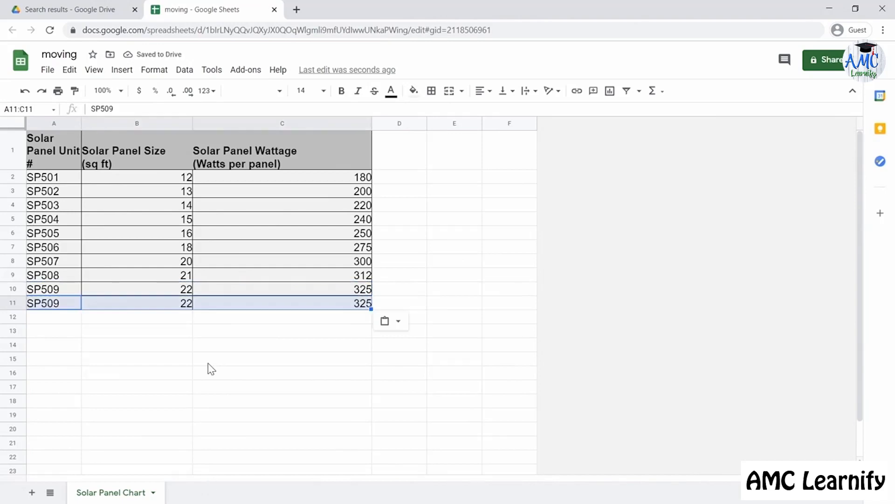
left_click(208, 363)
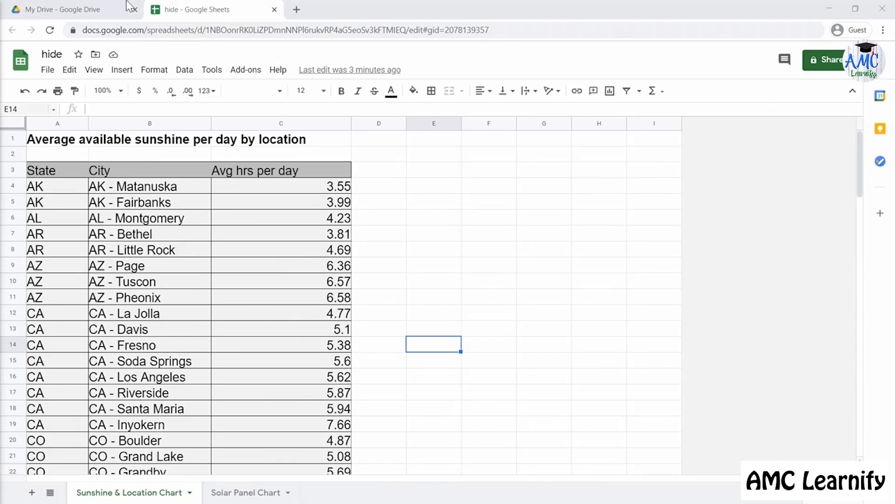
Step: Hide rows 4–5 (the two AK rows) on the Sunshine & Location Chart sheet, and unhide them again
left_click(13, 185)
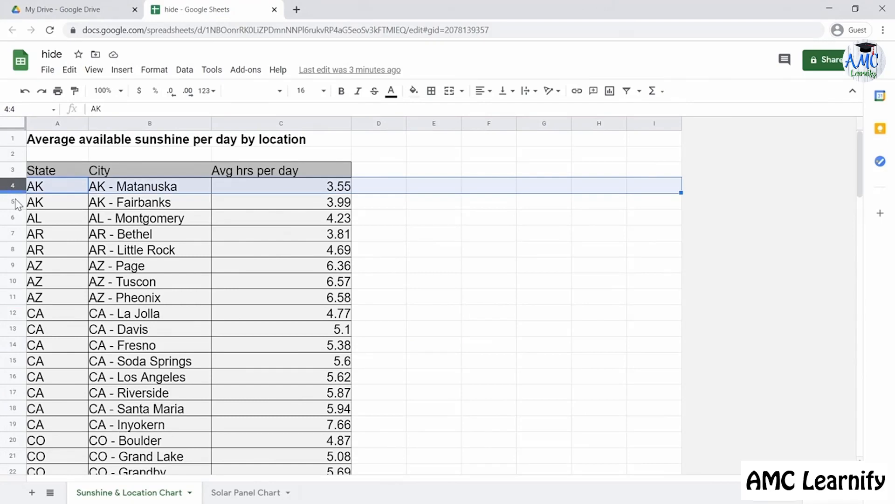
left_click(12, 201, "shift")
right_click(13, 197)
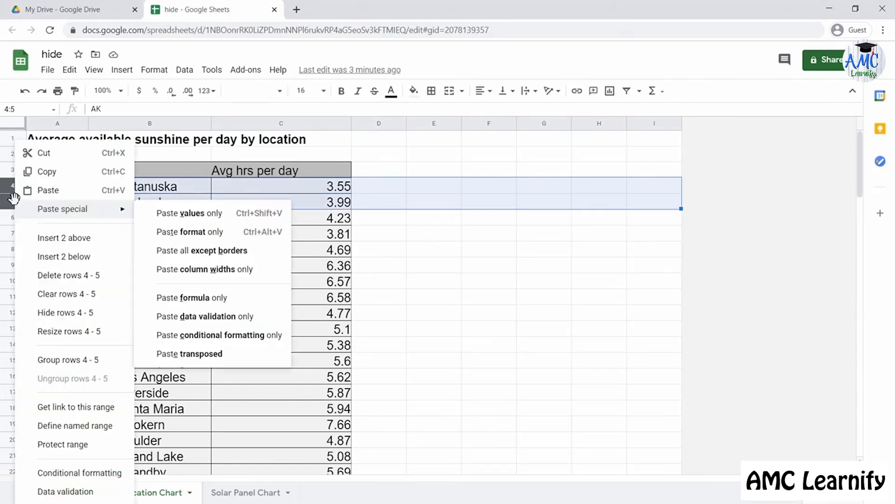
left_click(88, 315)
left_click(437, 249)
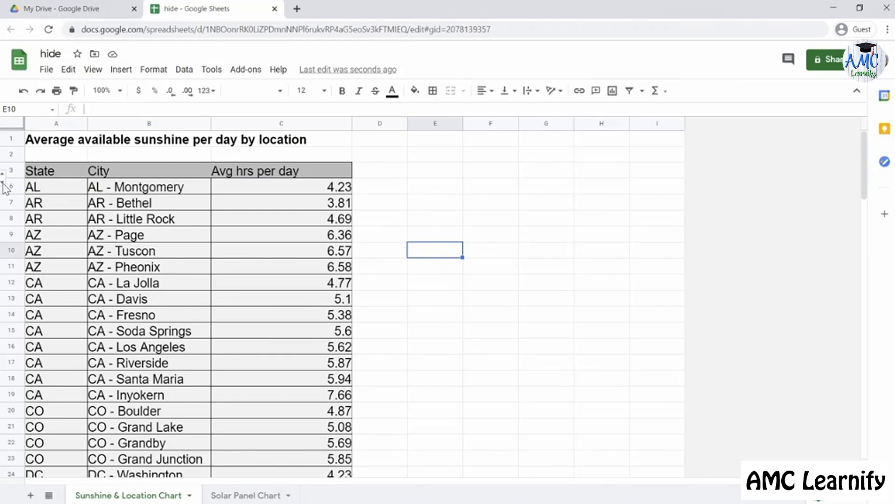
left_click(3, 183)
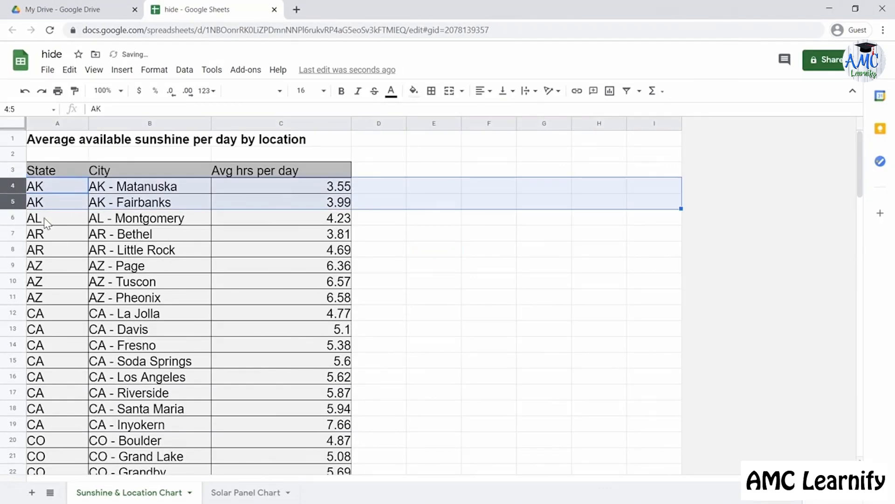
left_click(633, 334)
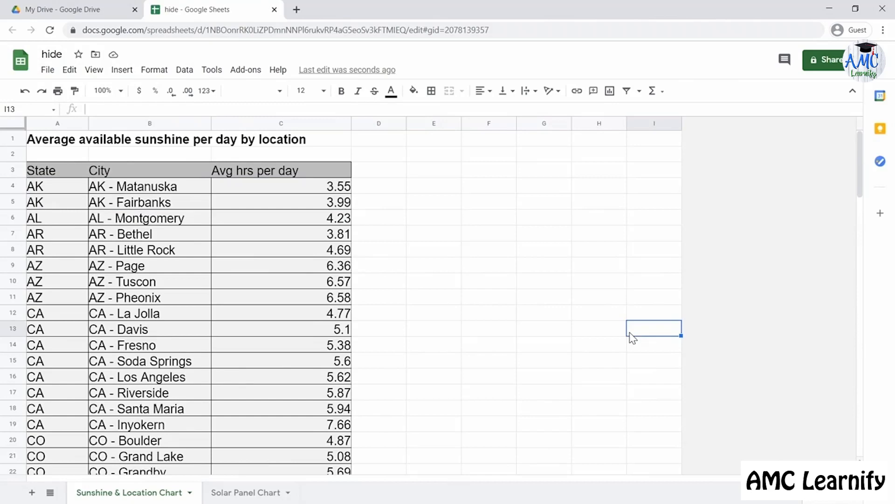
Step: On the Solar Panel Chart sheet, hide columns D–E and unhide them again
left_click(239, 493)
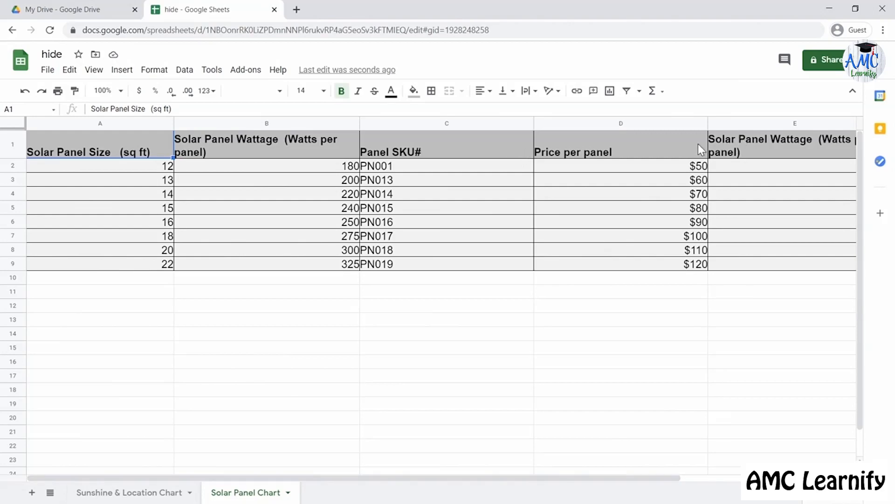
left_click(666, 144)
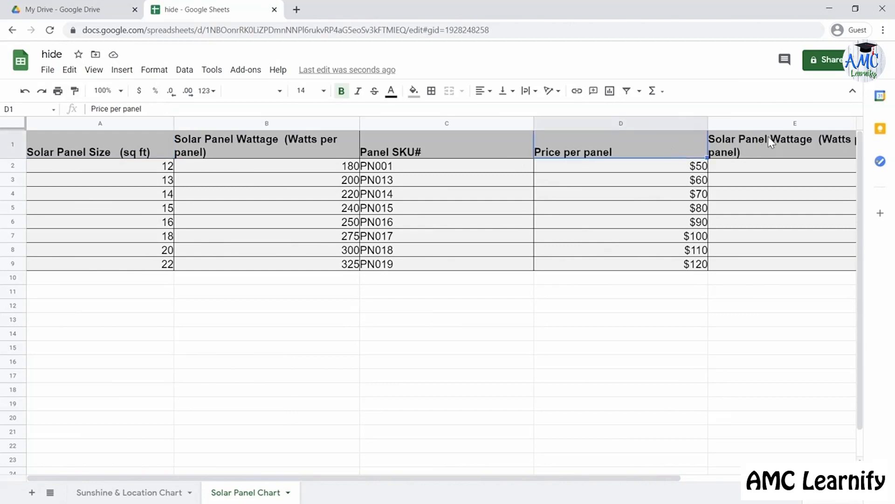
left_click(662, 123)
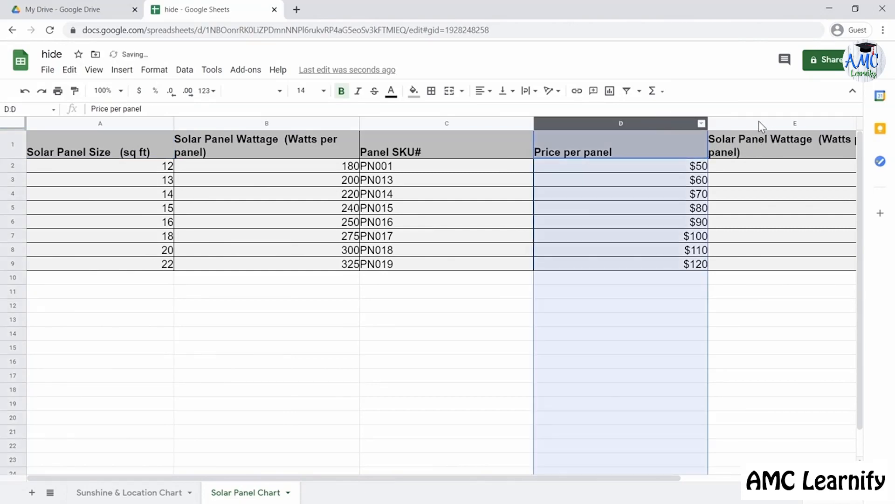
left_click(757, 123, "shift")
right_click(757, 123)
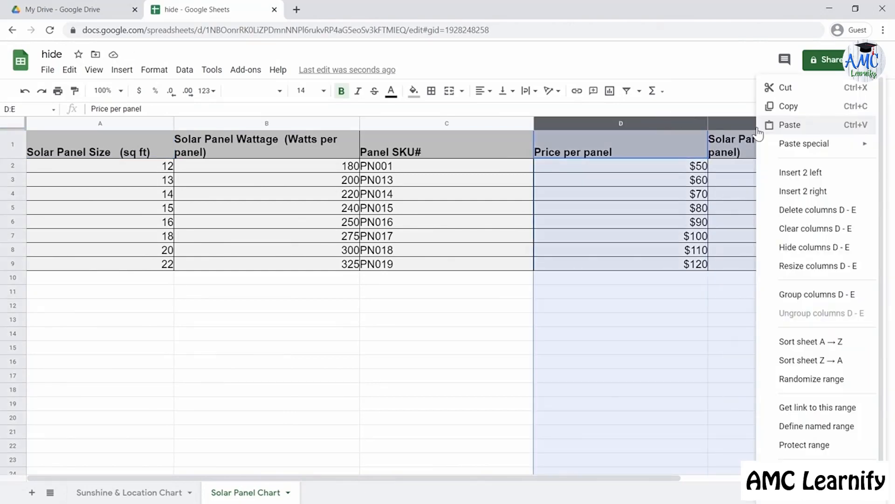
left_click(813, 249)
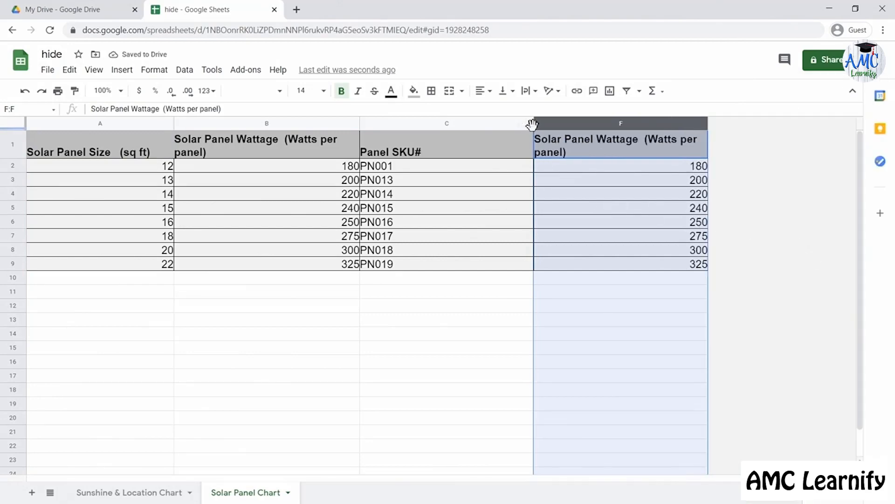
left_click(511, 290)
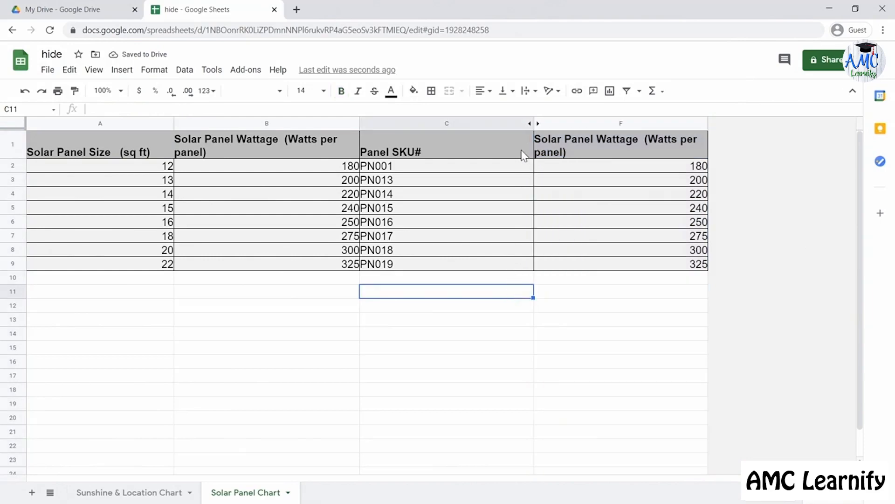
left_click(538, 125)
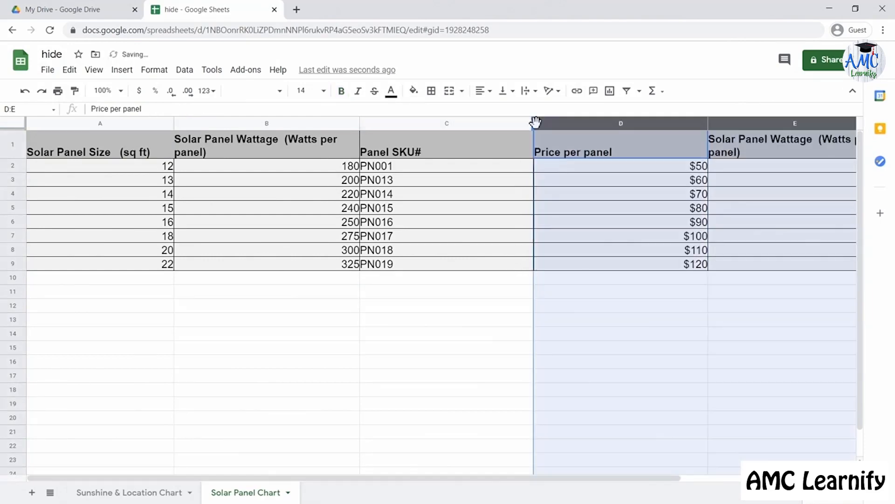
left_click(488, 367)
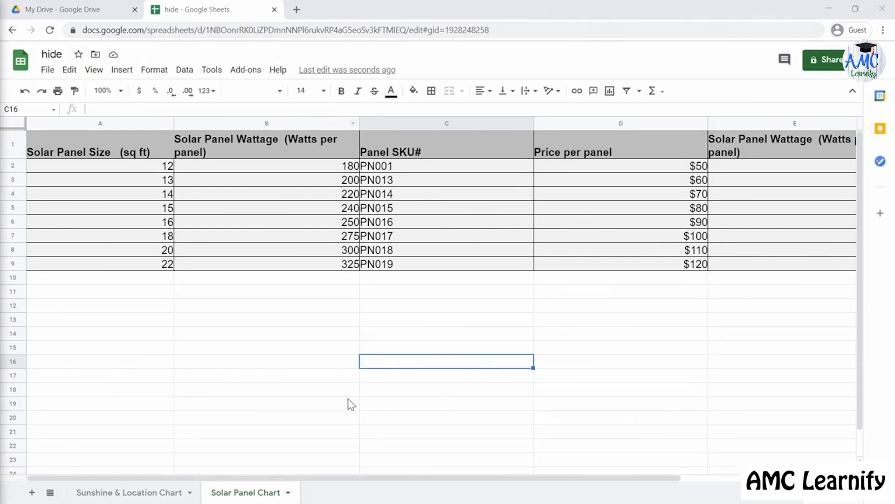
Step: Hide the Solar Panel Chart sheet
right_click(246, 498)
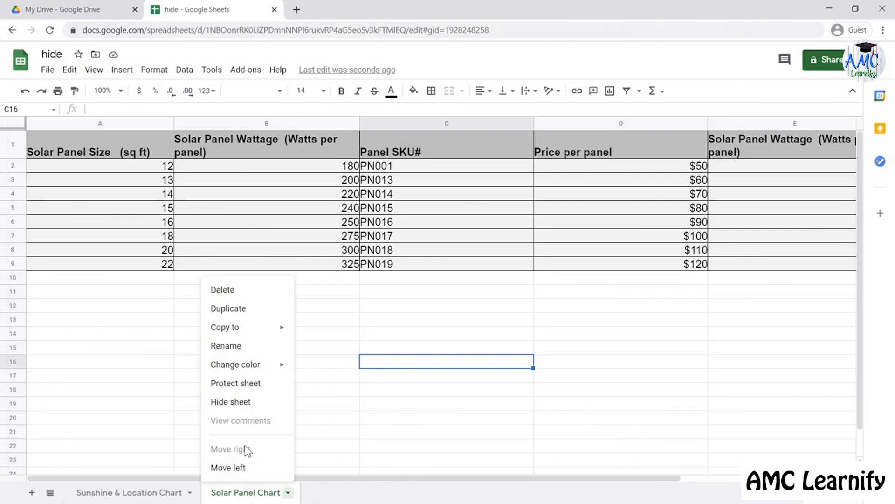
left_click(249, 402)
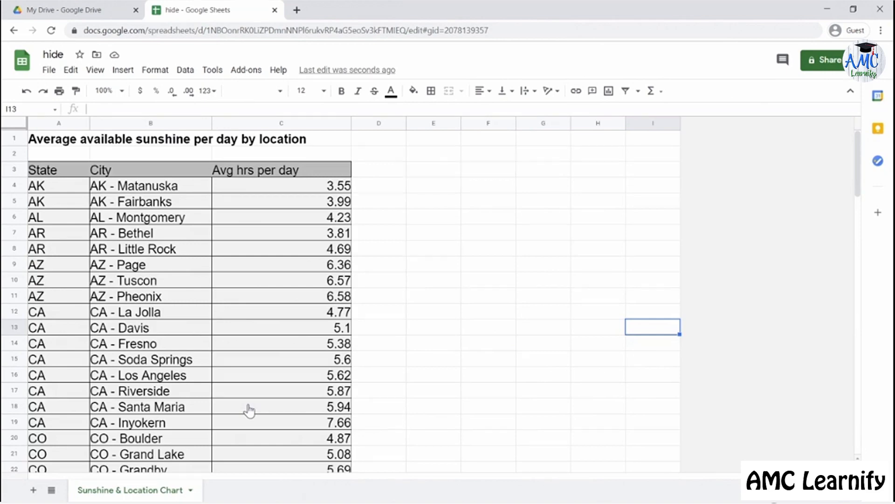
Step: Unhide the hidden Solar Panel Chart sheet
left_click(101, 73)
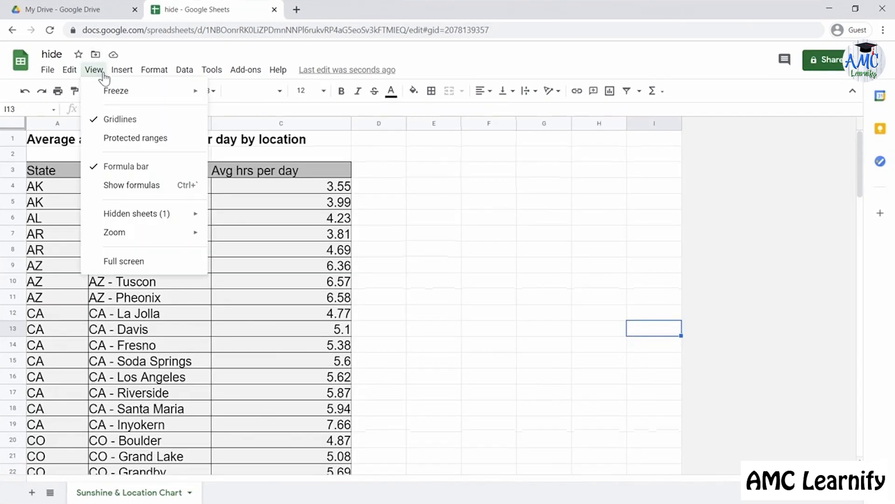
mouse_move(167, 217)
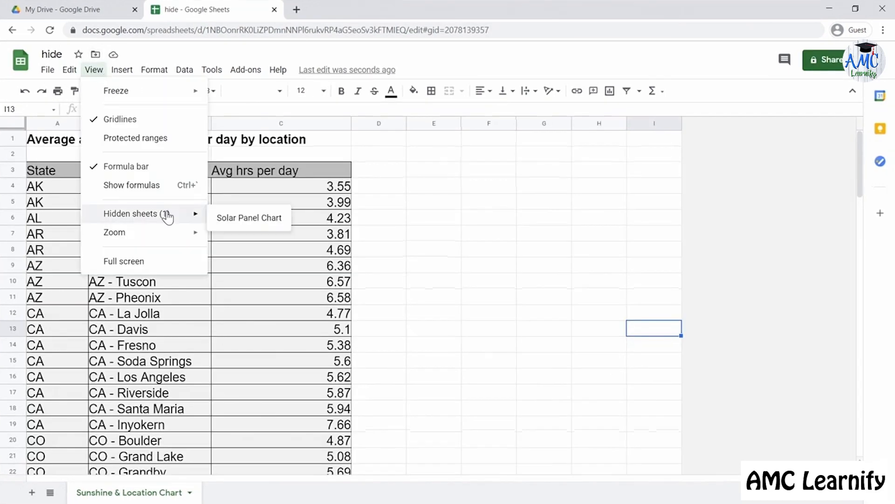
left_click(240, 219)
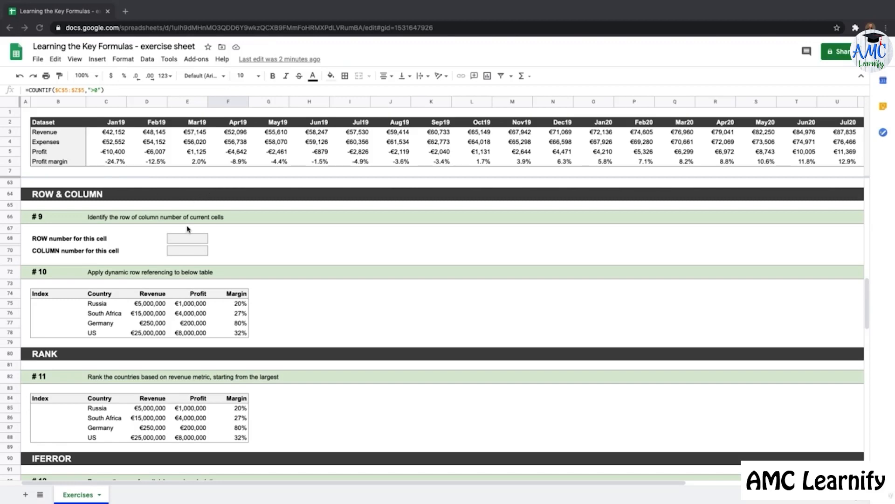
Step: In exercise #9, enter =ROW() in cell E68 to return its row number
left_click(187, 238)
type("=ROW()")
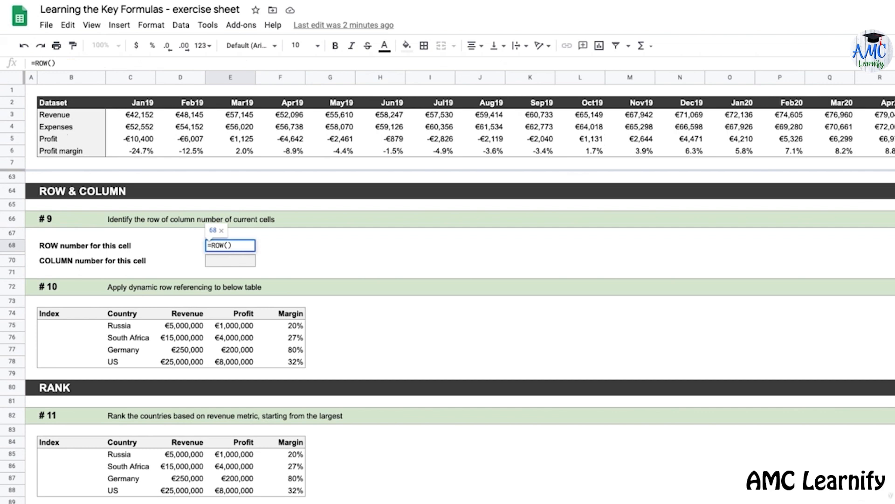
key("Return")
key("Up")
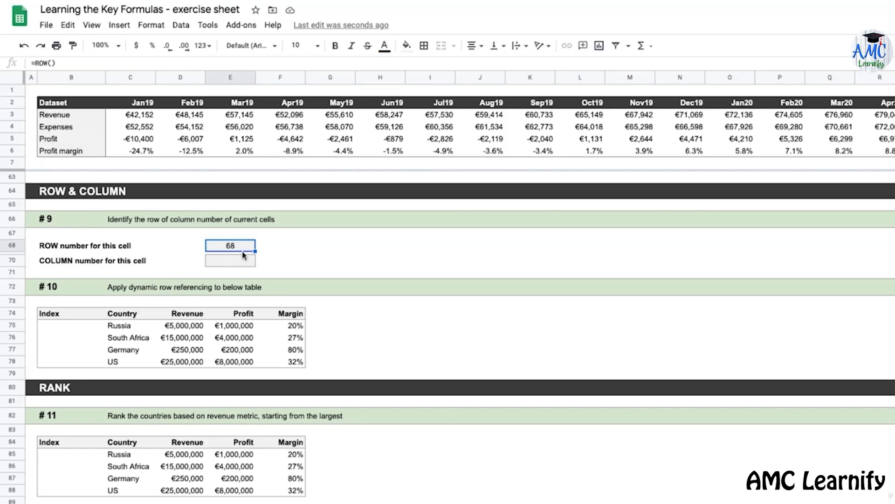
Step: Try the formula =ROW(B66) in E68 to reference the "# 9" cell, and undo it
type("=row")
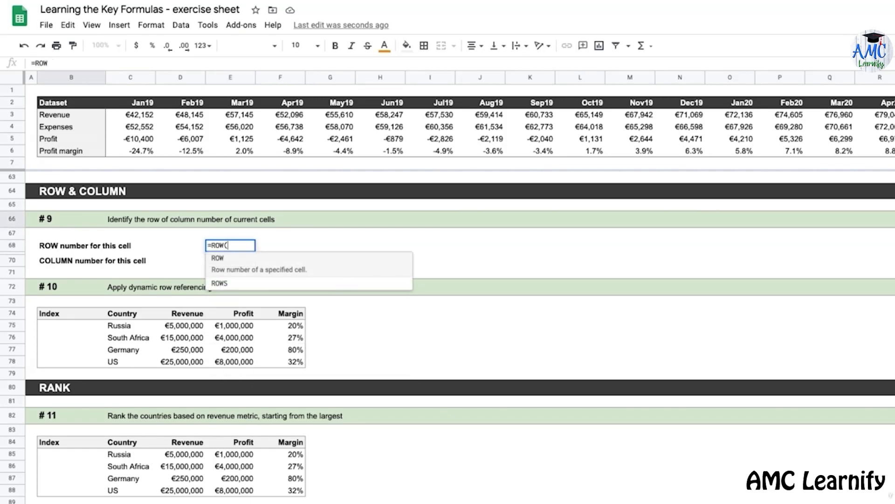
key("Tab")
left_click(65, 219)
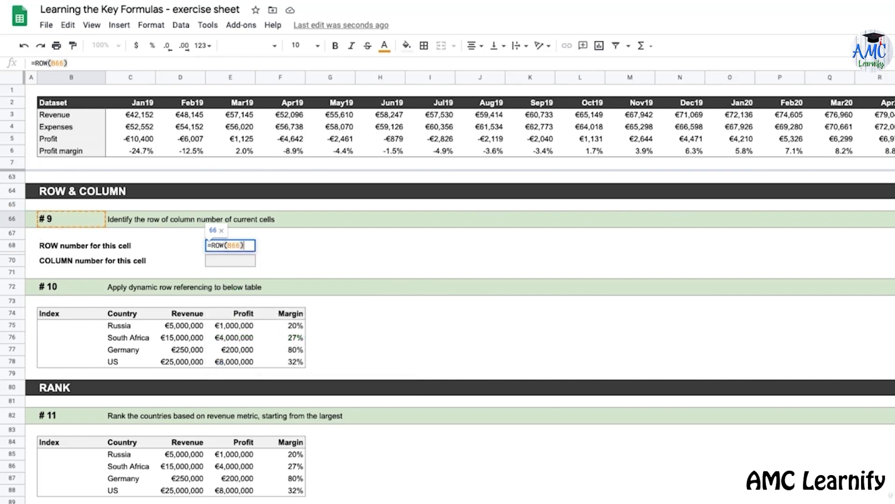
key("Return")
left_click(54, 221)
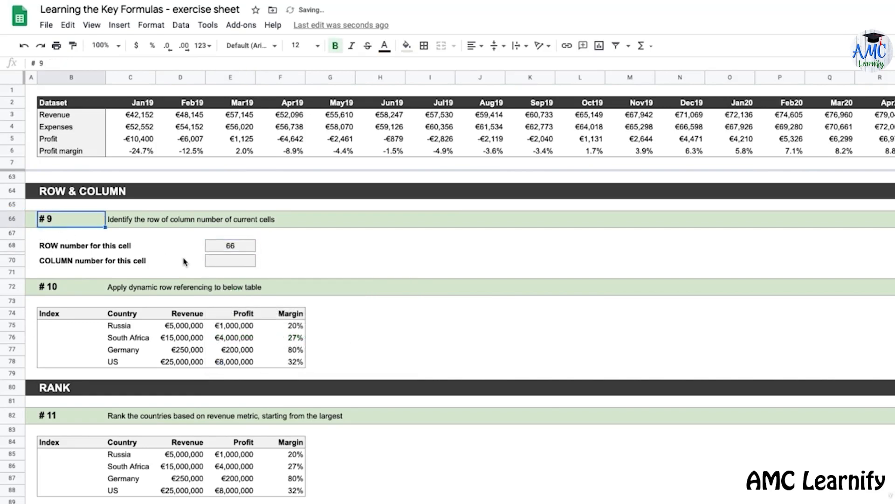
key("ctrl+z")
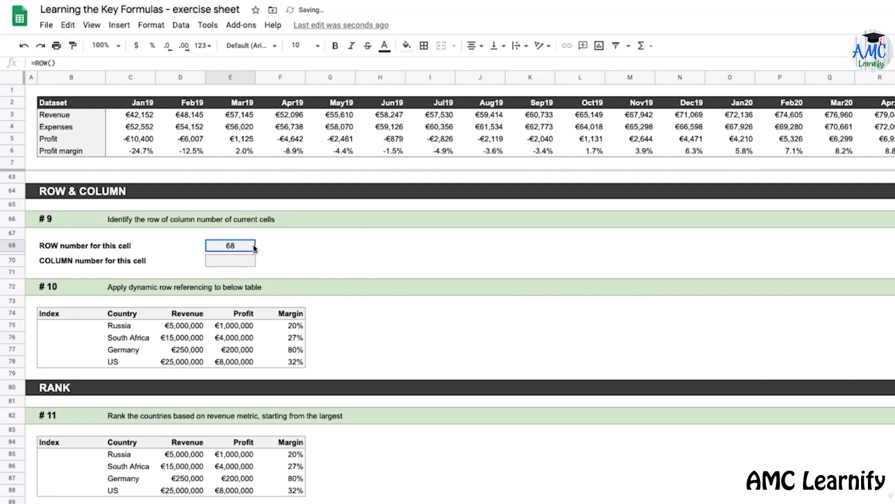
Step: Enter =COLUMN() in cell E70 and compare it with the position of column E
left_click(230, 260)
type("=COLUMN()")
key("Return")
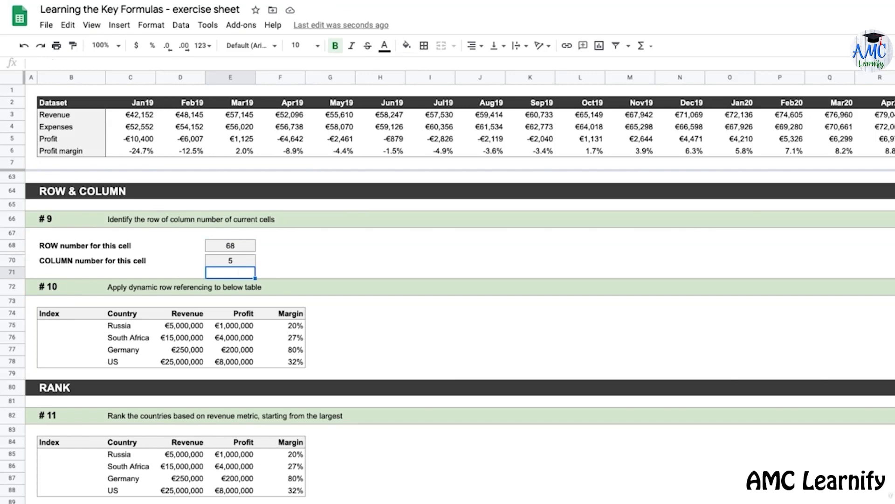
left_click(236, 76)
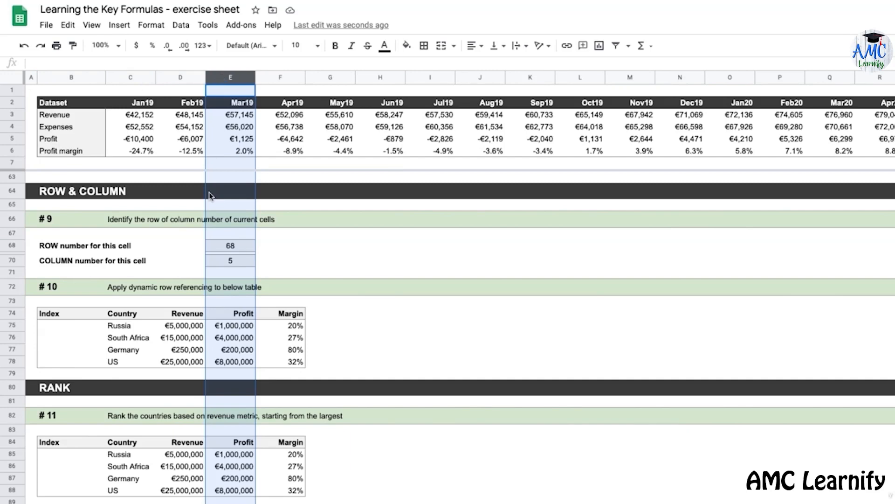
left_click(386, 343)
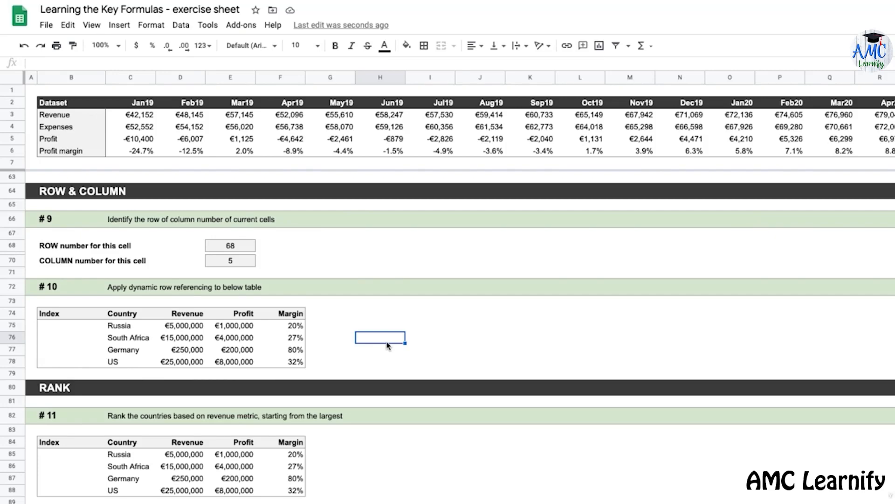
Step: Fill the Index column of the exercise #10 table, B75:B78, with the fixed numbers 1, 2, 3 and 4
left_click_drag(69, 320, 269, 366)
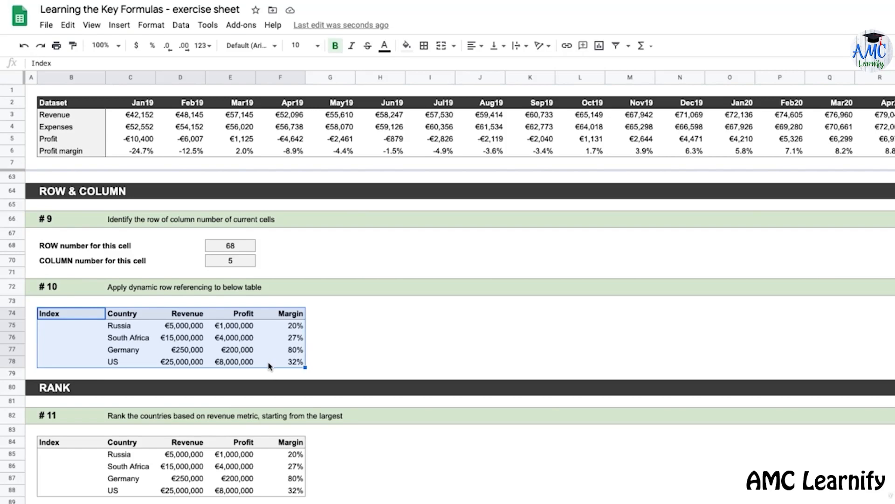
key("Down")
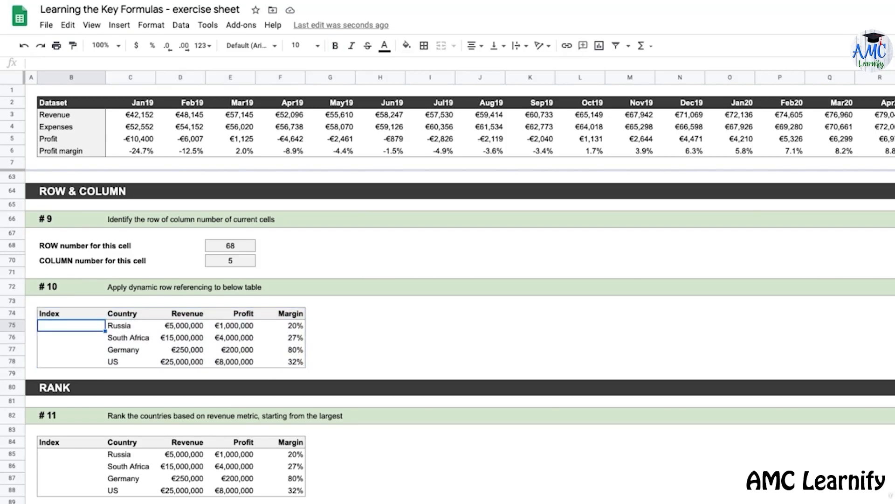
type("1")
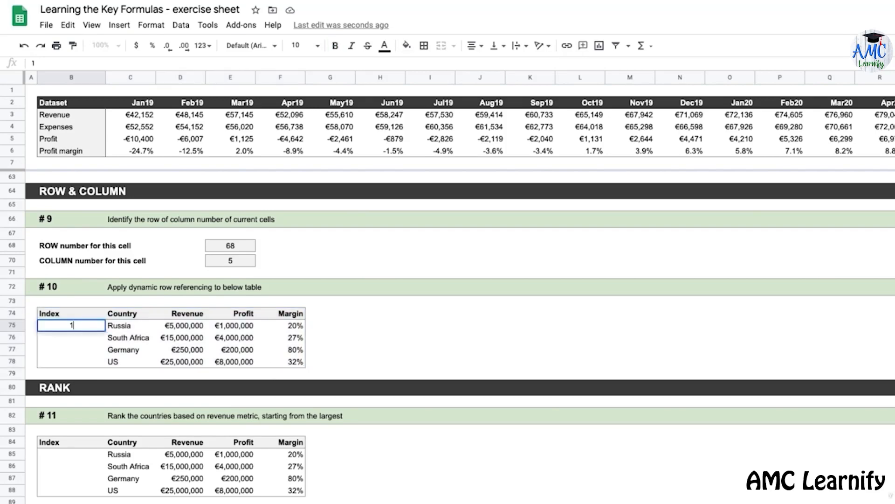
key("Return")
type("2")
key("Return")
type("3")
key("Return")
type("4")
key("Return")
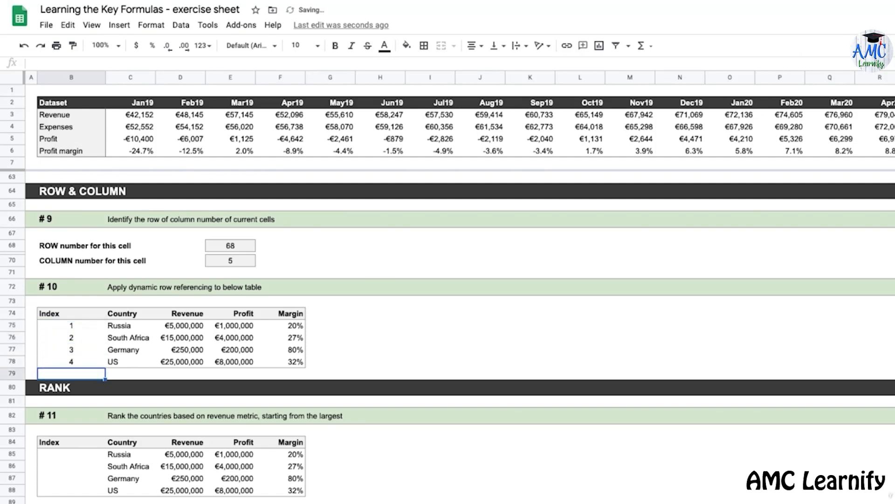
Step: Move the Germany row above South Africa to test the fixed index numbers, and undo the move
left_click_drag(13, 350, 19, 336)
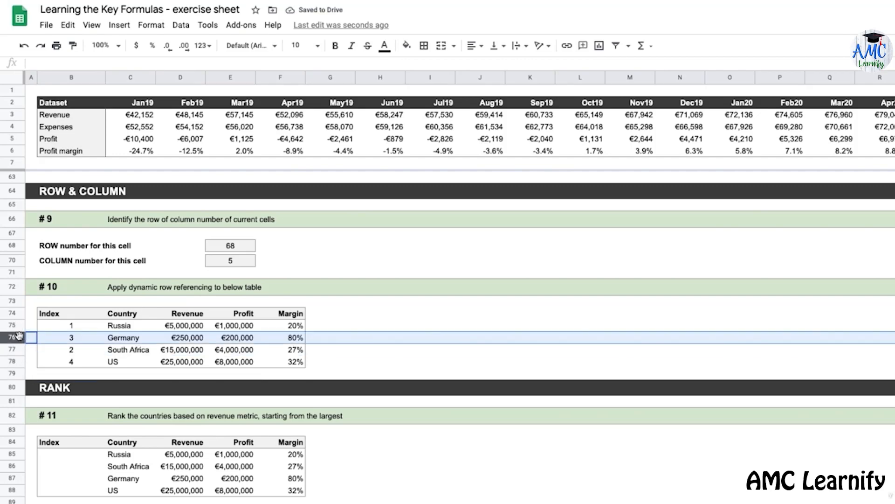
key("ctrl+z")
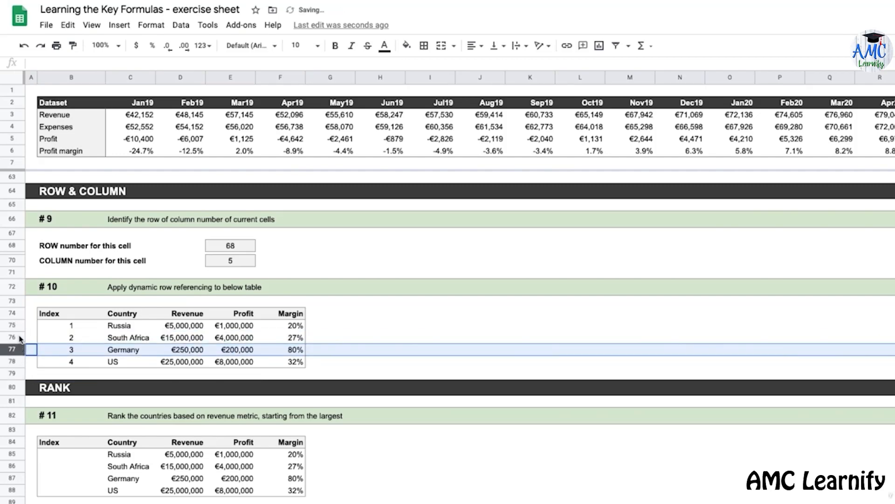
Step: Replace Russia's index number in B75 with the formula =ROW()-74
left_click(86, 328)
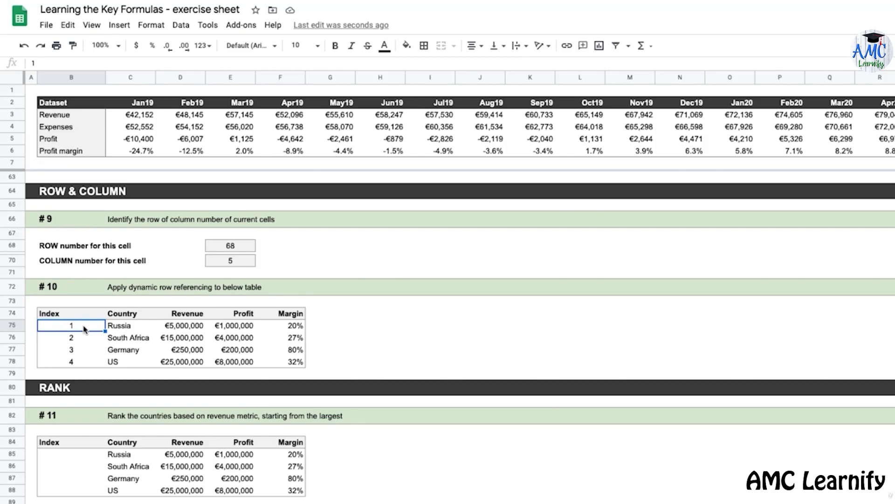
type("=ROW()")
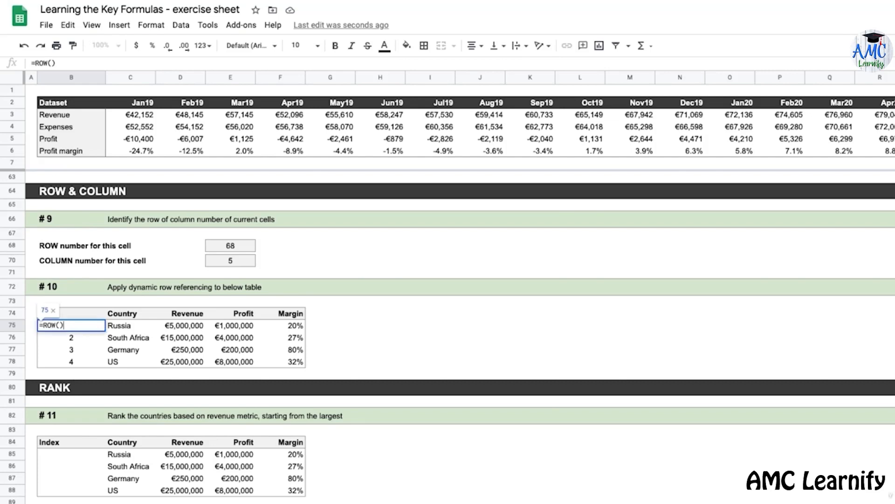
type("-74")
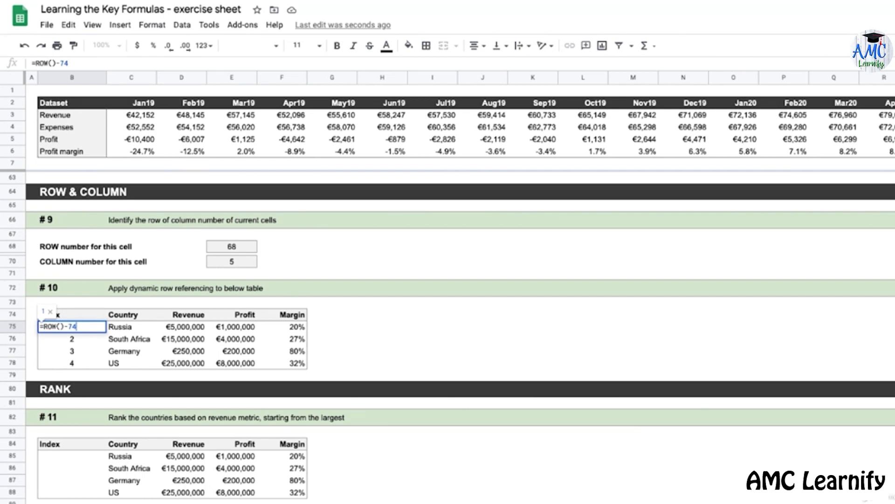
key("Return")
key("Up")
Step: Copy the index formula from B75 and apply it to B76:B78 with Paste special
scroll(1, 299, "down", 1)
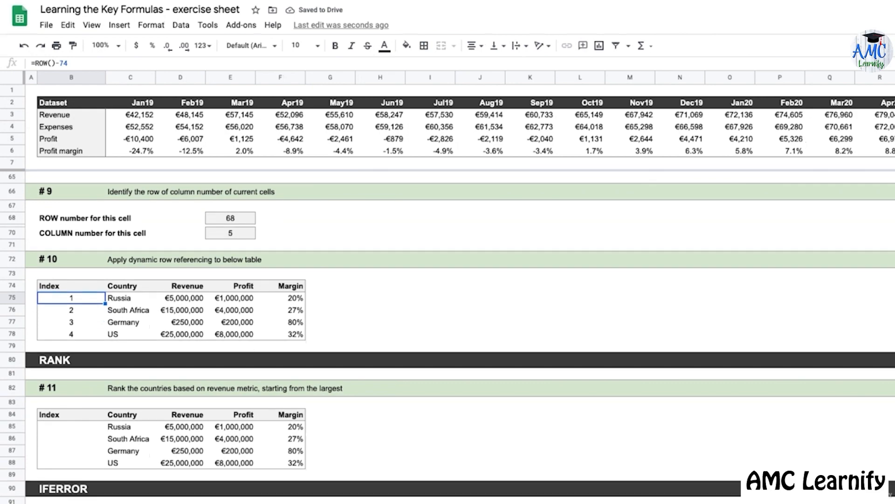
key("super+c")
left_click_drag(77, 310, 78, 334)
right_click(78, 334)
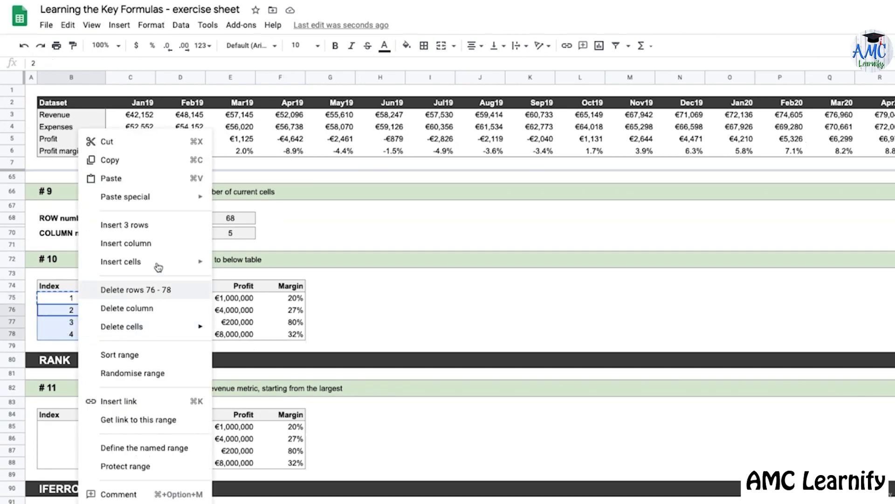
mouse_move(180, 204)
left_click(267, 282)
Step: Test the dynamic index by moving the Germany row above South Africa, and restore the original row order
left_click(13, 322)
left_click_drag(13, 321, 12, 310)
left_click(13, 322)
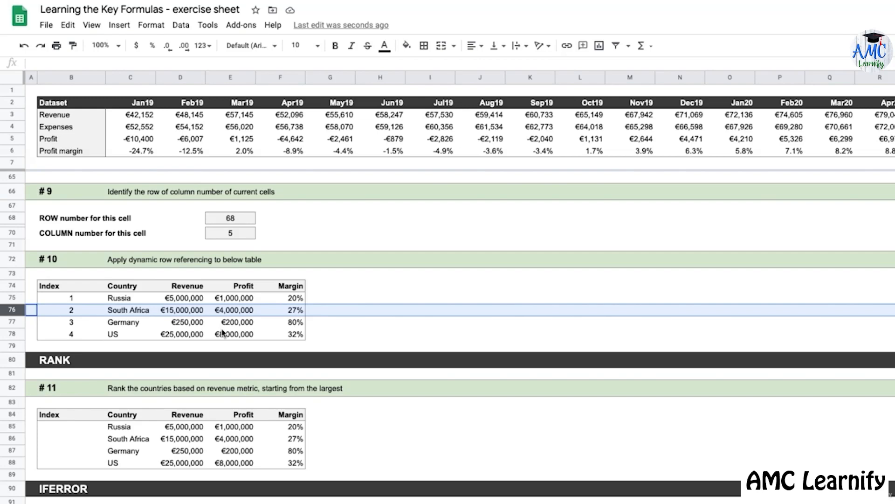
key("ctrl+z")
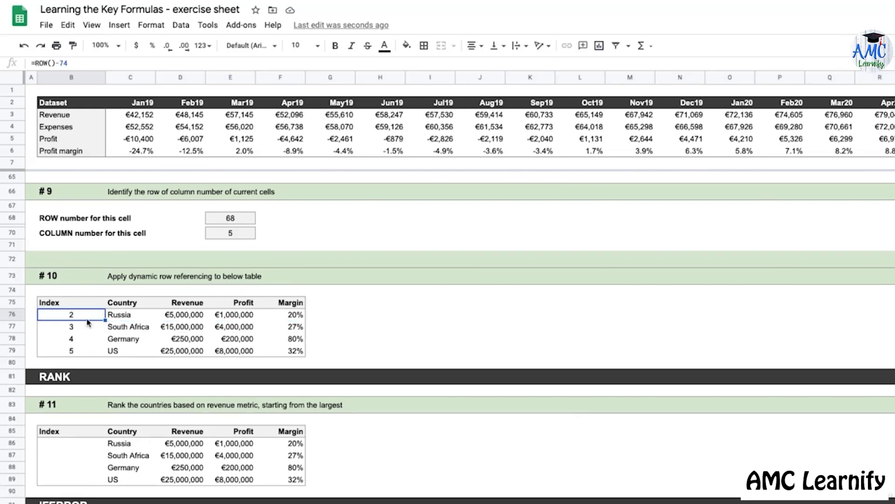